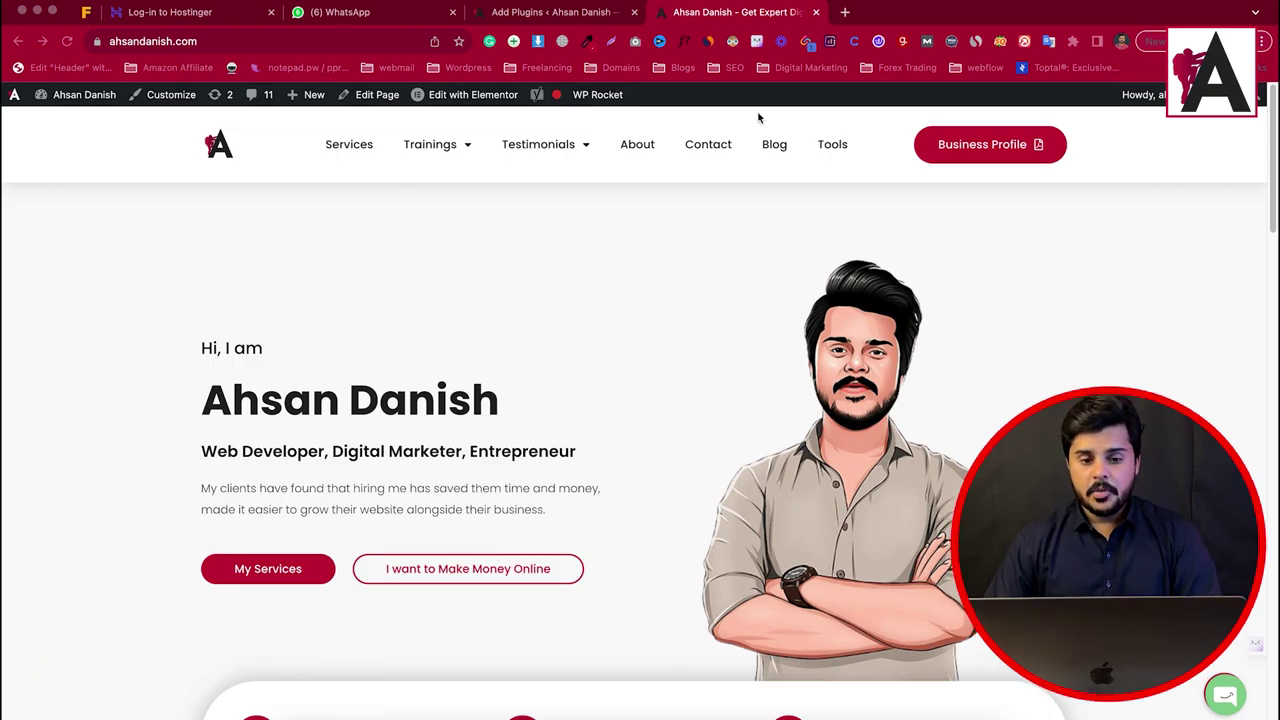
# Go to the site's WordPress admin and open the Chaty plugin's dashboard.
pyautogui.click(546, 14)
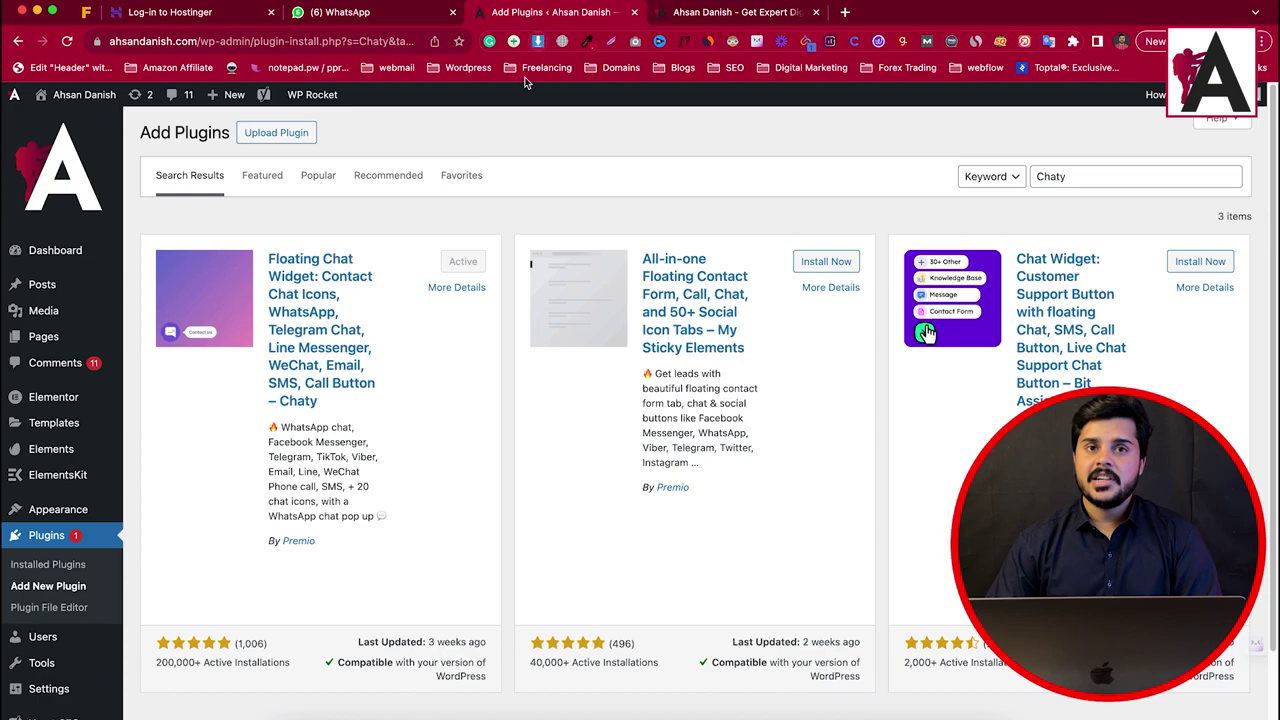
pyautogui.moveTo(349, 161)
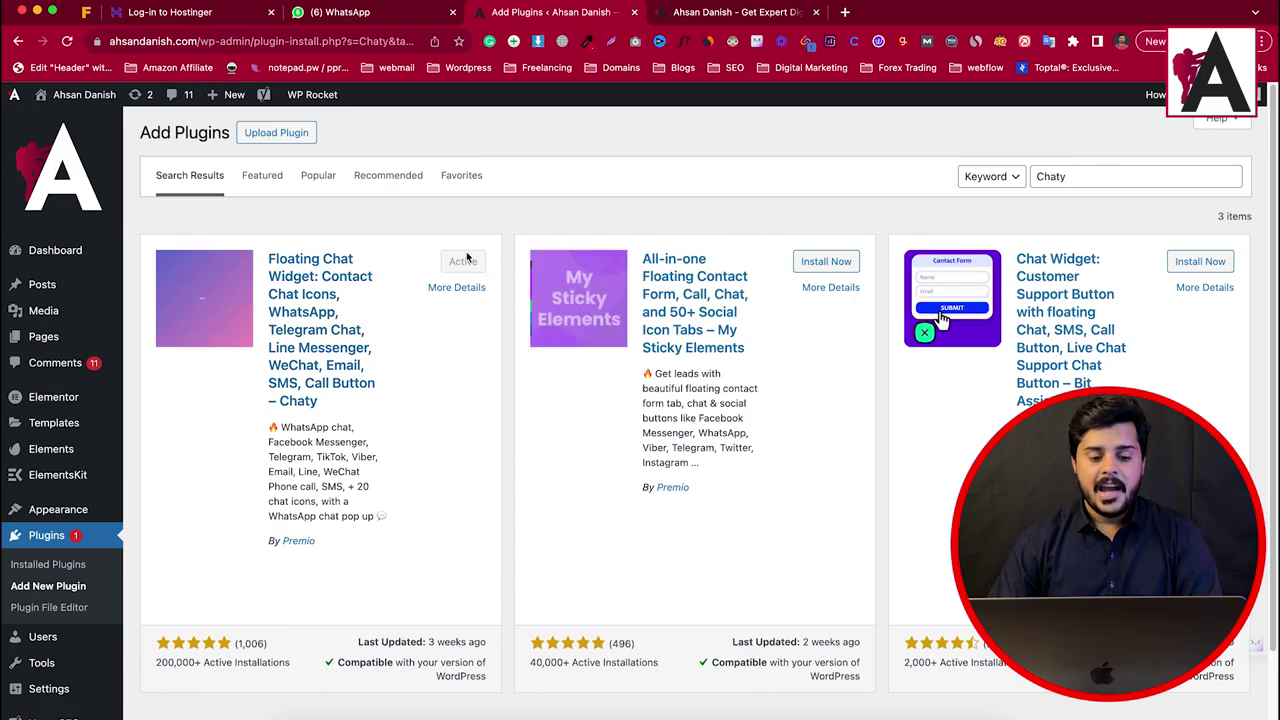
pyautogui.scroll(-2, 430, 303)
pyautogui.moveTo(60, 660)
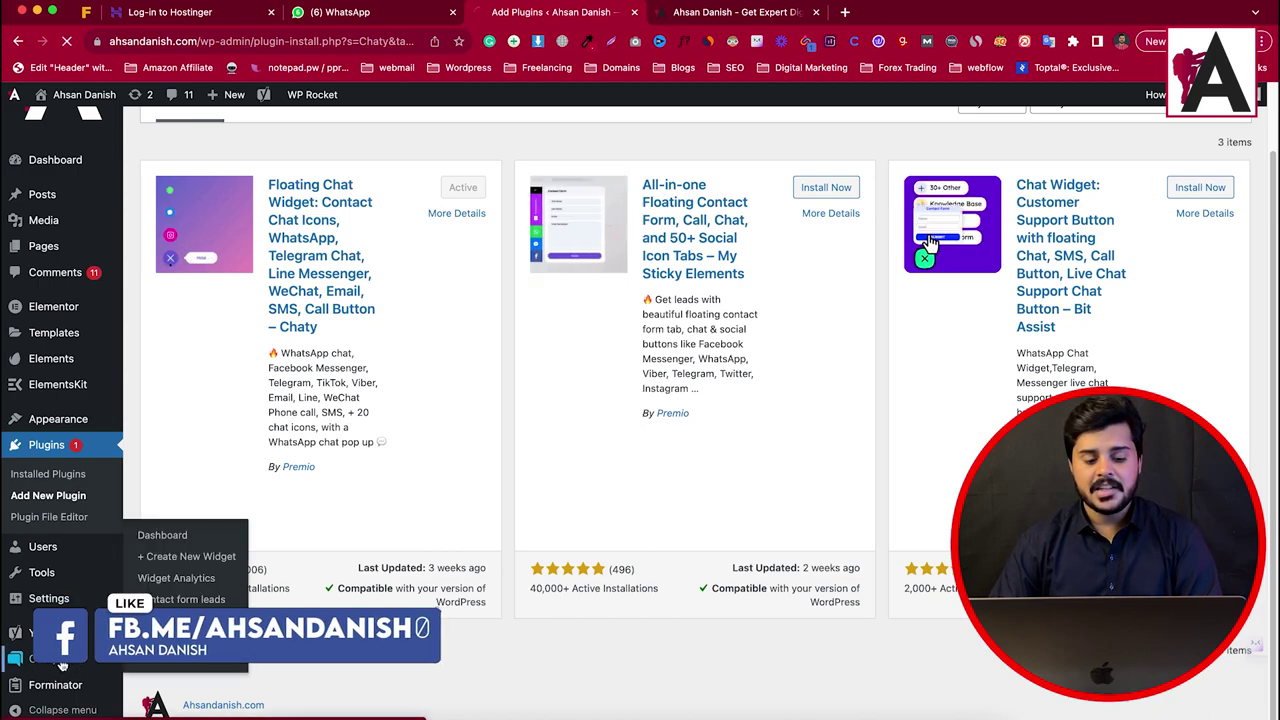
pyautogui.click(62, 665)
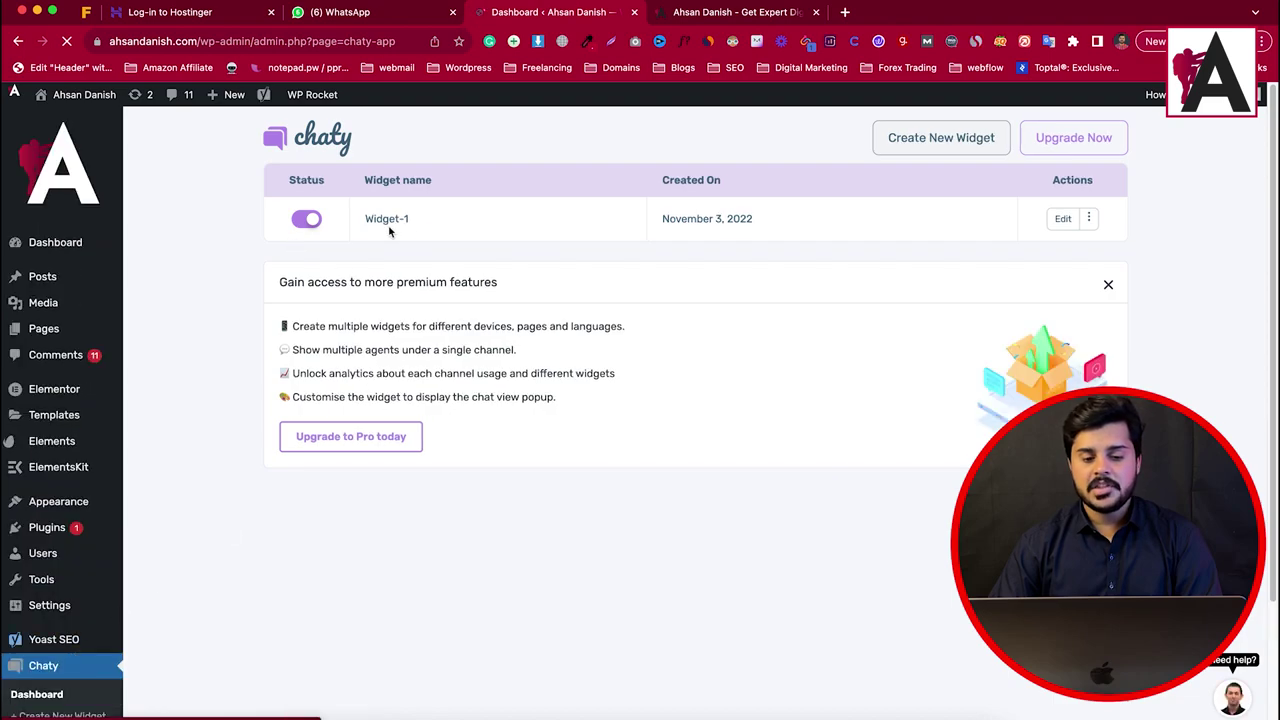
pyautogui.moveTo(397, 218); pyautogui.dragTo(1223, 229)
pyautogui.click(247, 244)
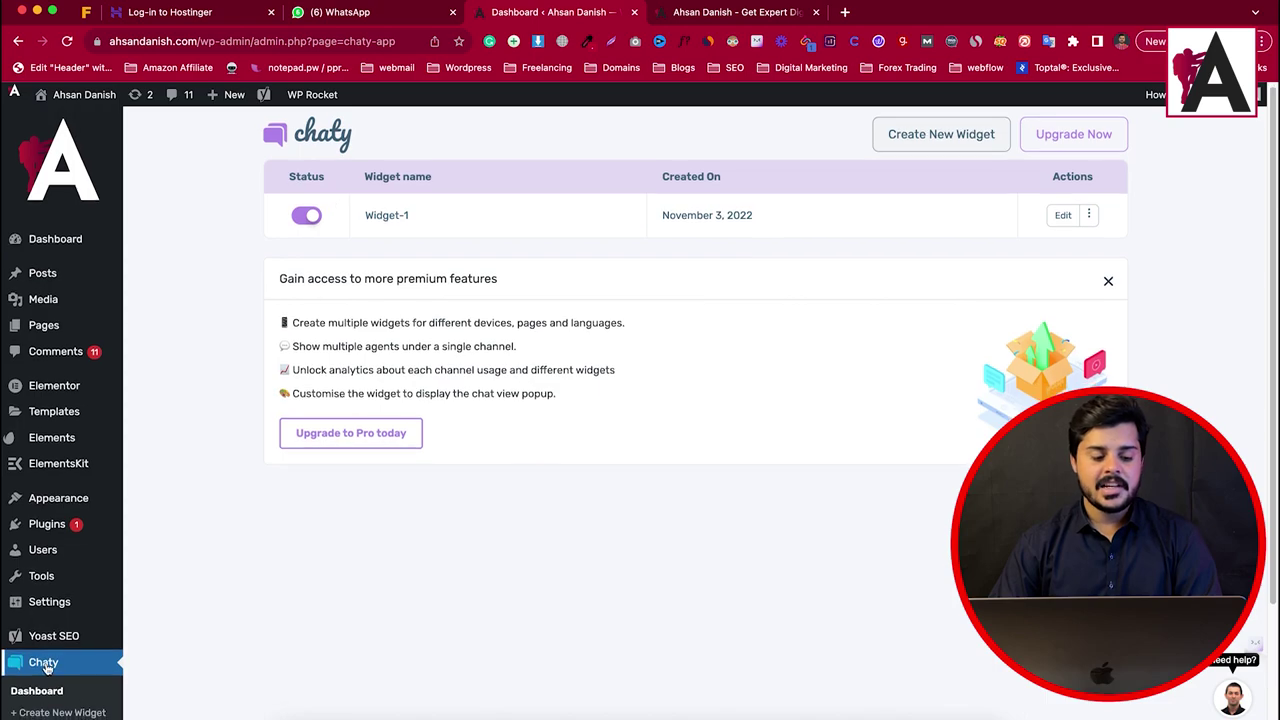
# View Chaty's Create New Widget page and return to the plugin's dashboard.
pyautogui.scroll(-3, 47, 700)
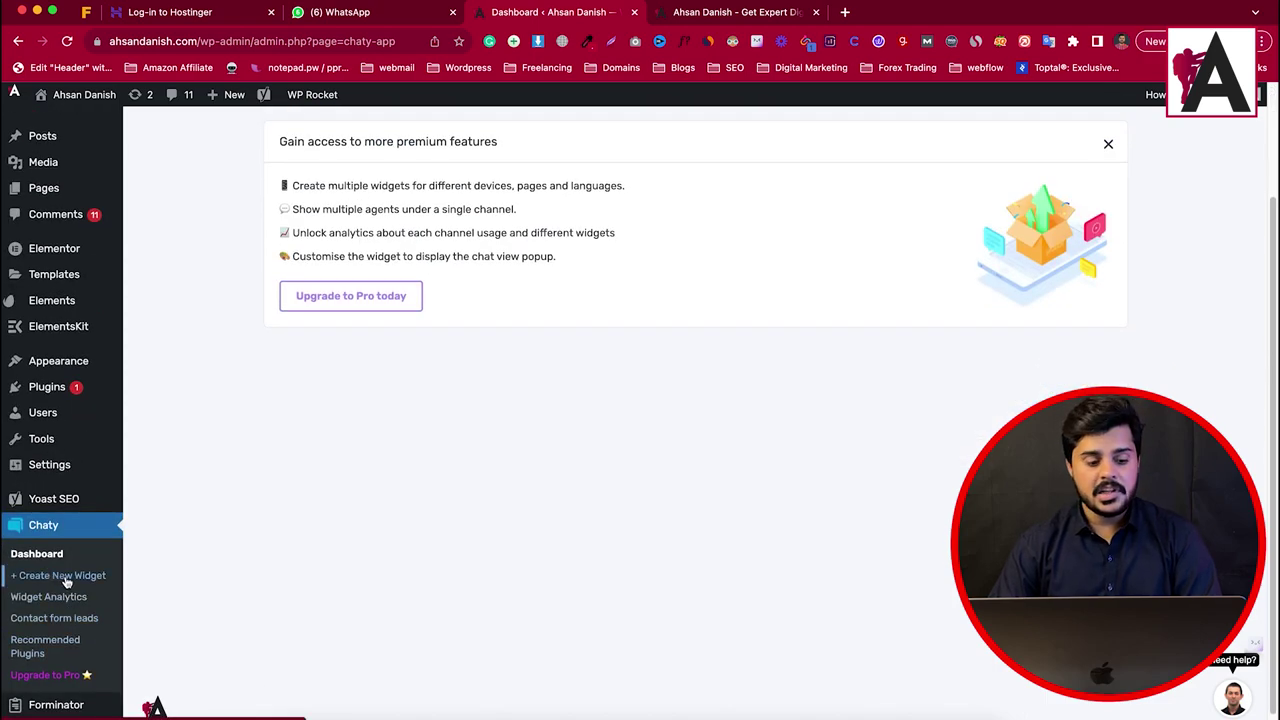
pyautogui.click(63, 577)
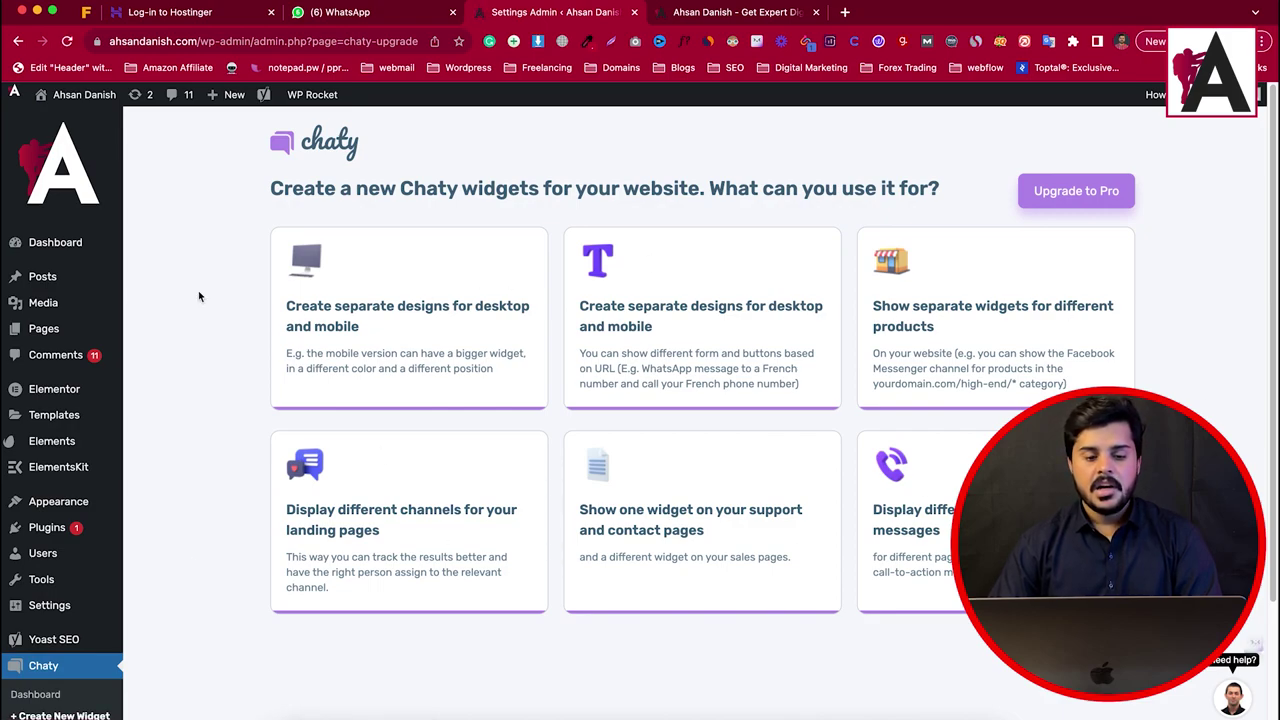
pyautogui.scroll(-3, 40, 574)
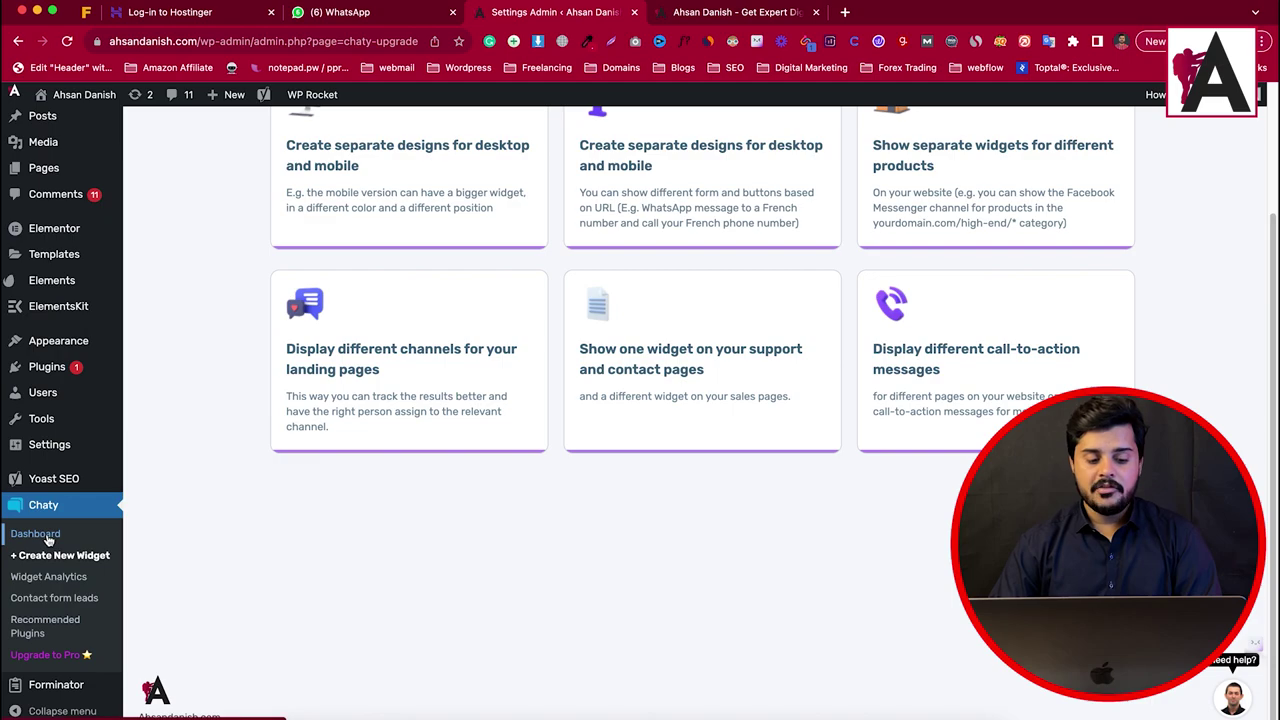
pyautogui.click(35, 535)
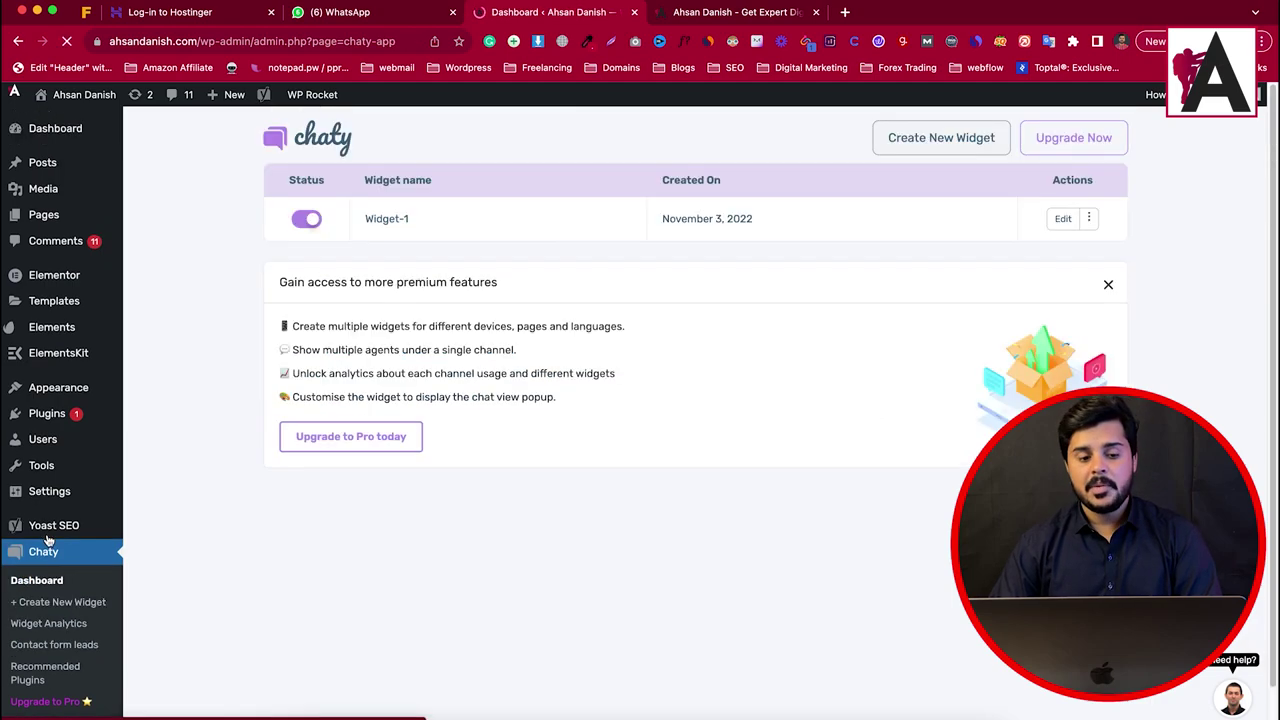
# Open Widget-1 for editing at the Choose your channels stage and select its name text.
pyautogui.click(1060, 220)
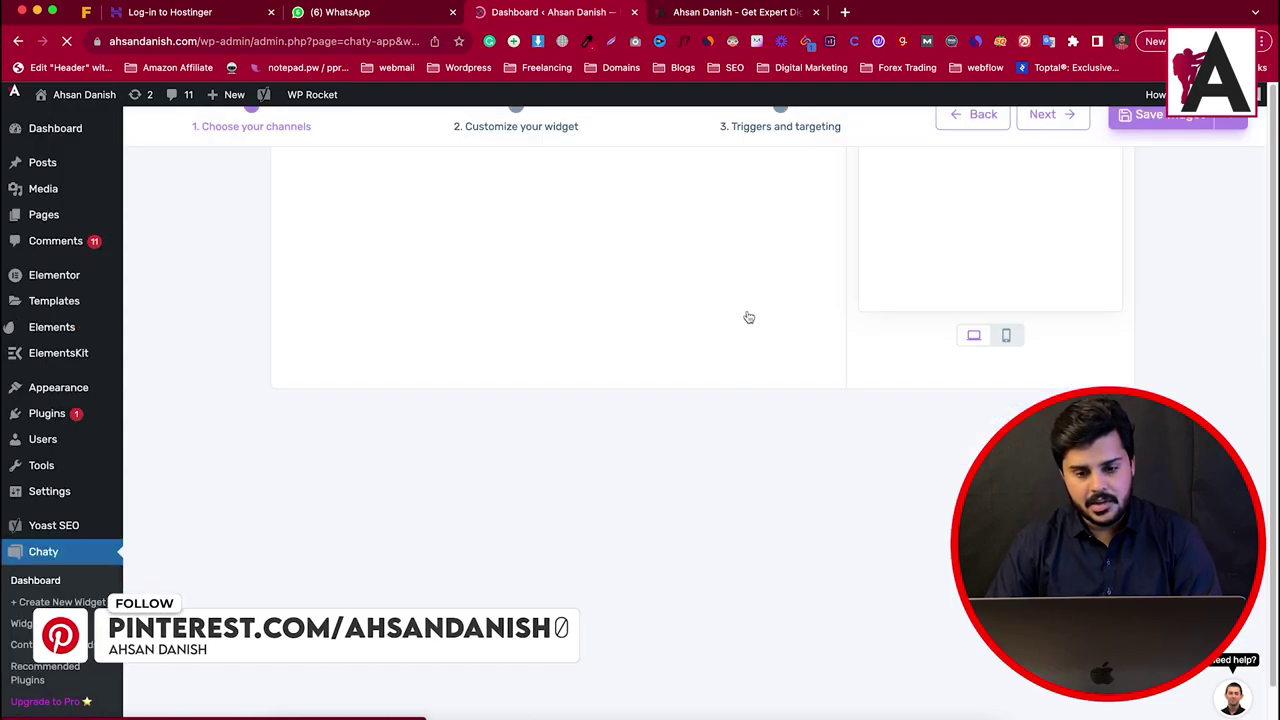
pyautogui.scroll(-5, 270, 400)
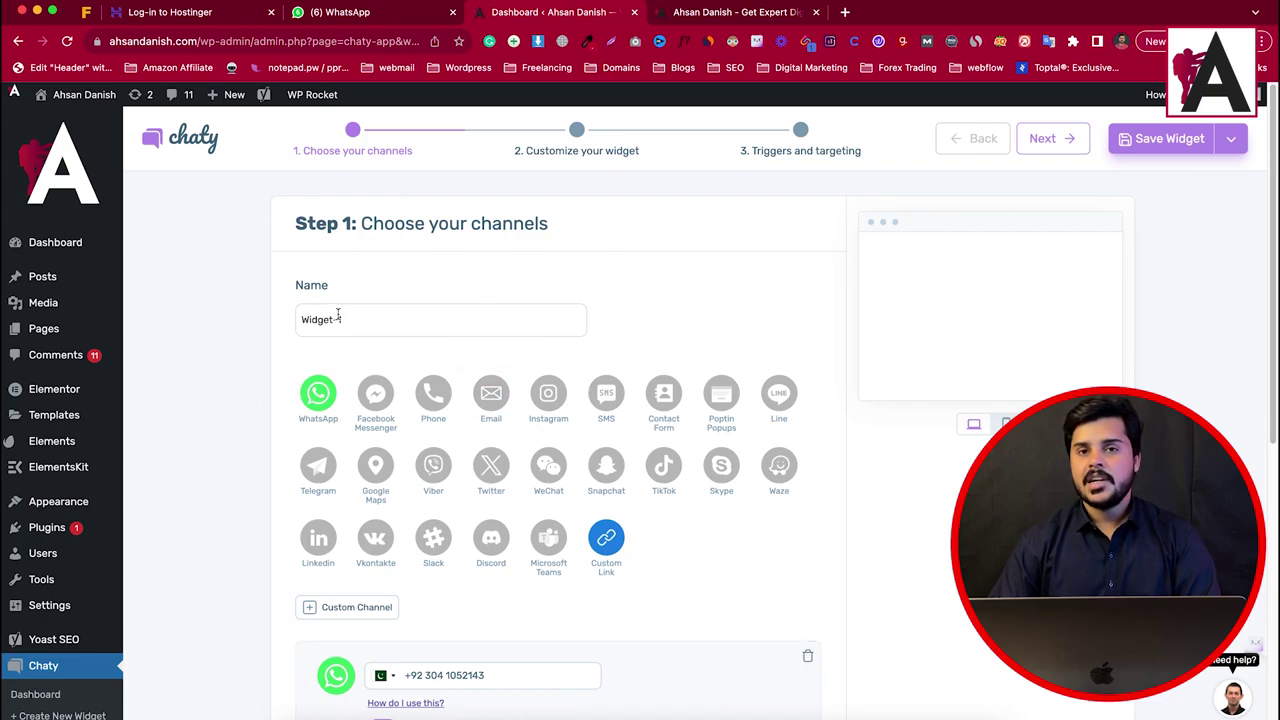
pyautogui.moveTo(342, 320); pyautogui.dragTo(275, 325)
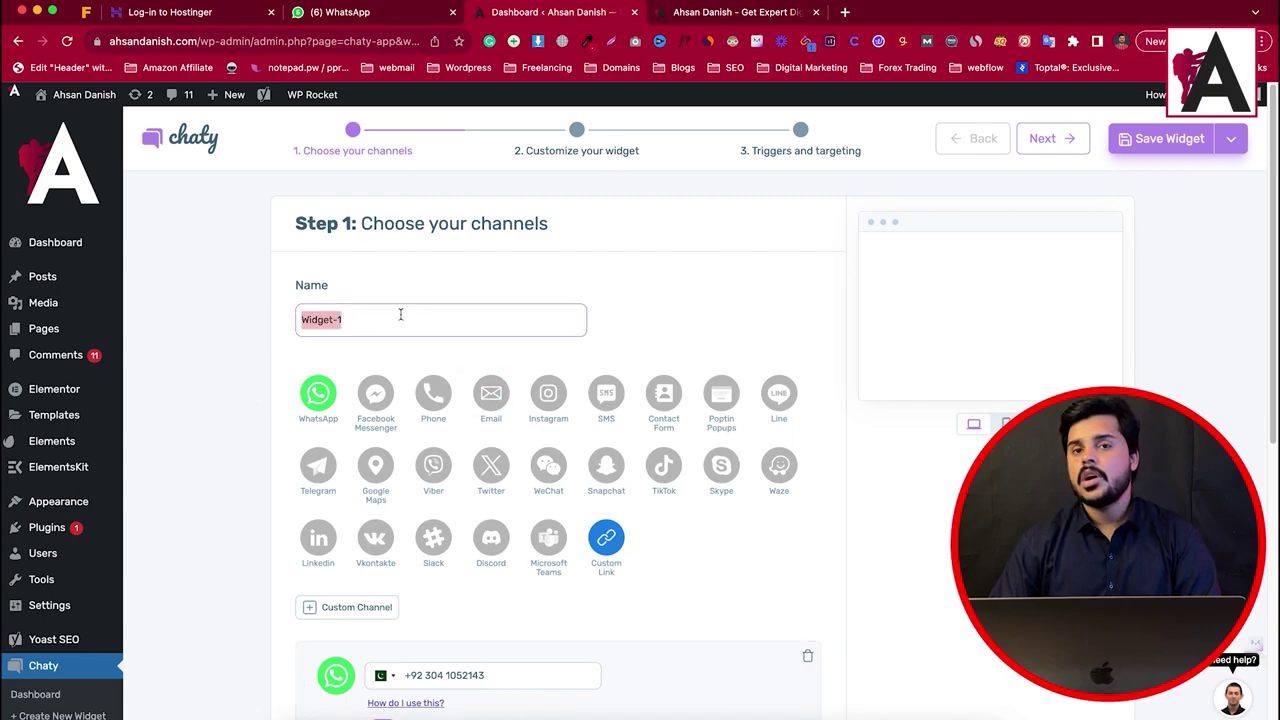
pyautogui.scroll(-1, 383, 320)
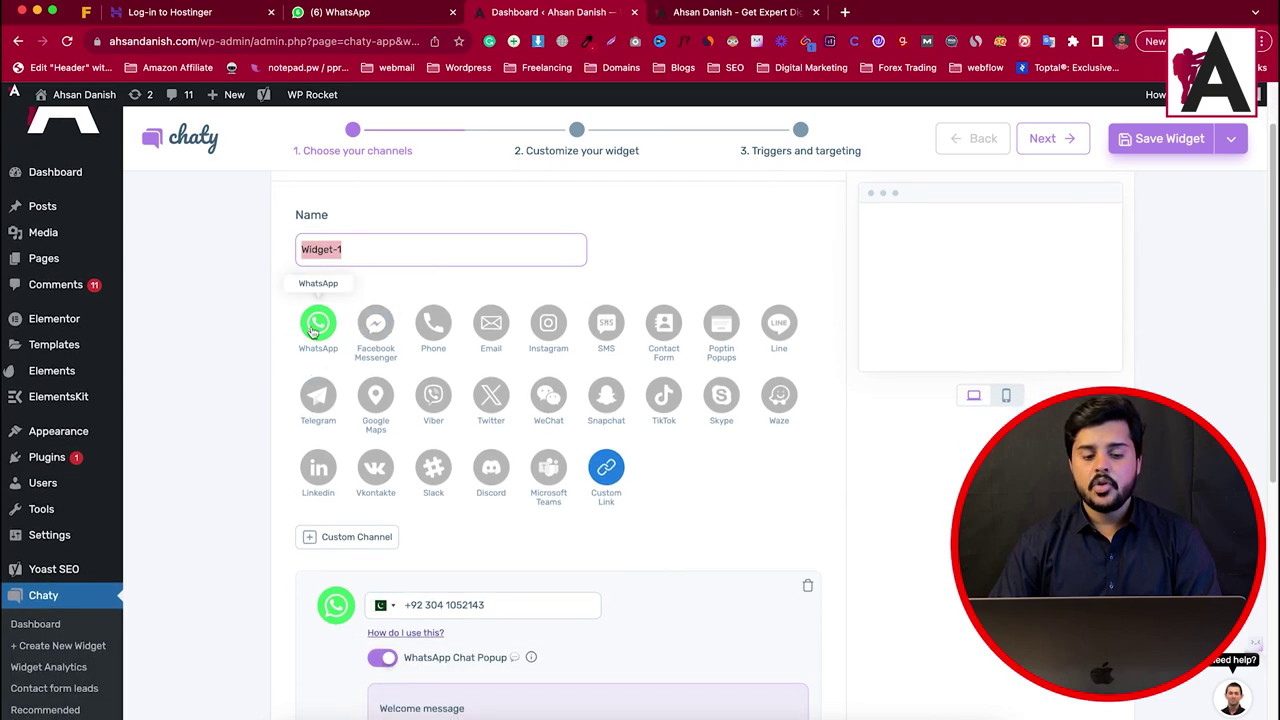
# Review the available channels and the WhatsApp channel's phone number, chat popup and welcome message settings.
pyautogui.click(375, 395)
pyautogui.scroll(-3, 403, 443)
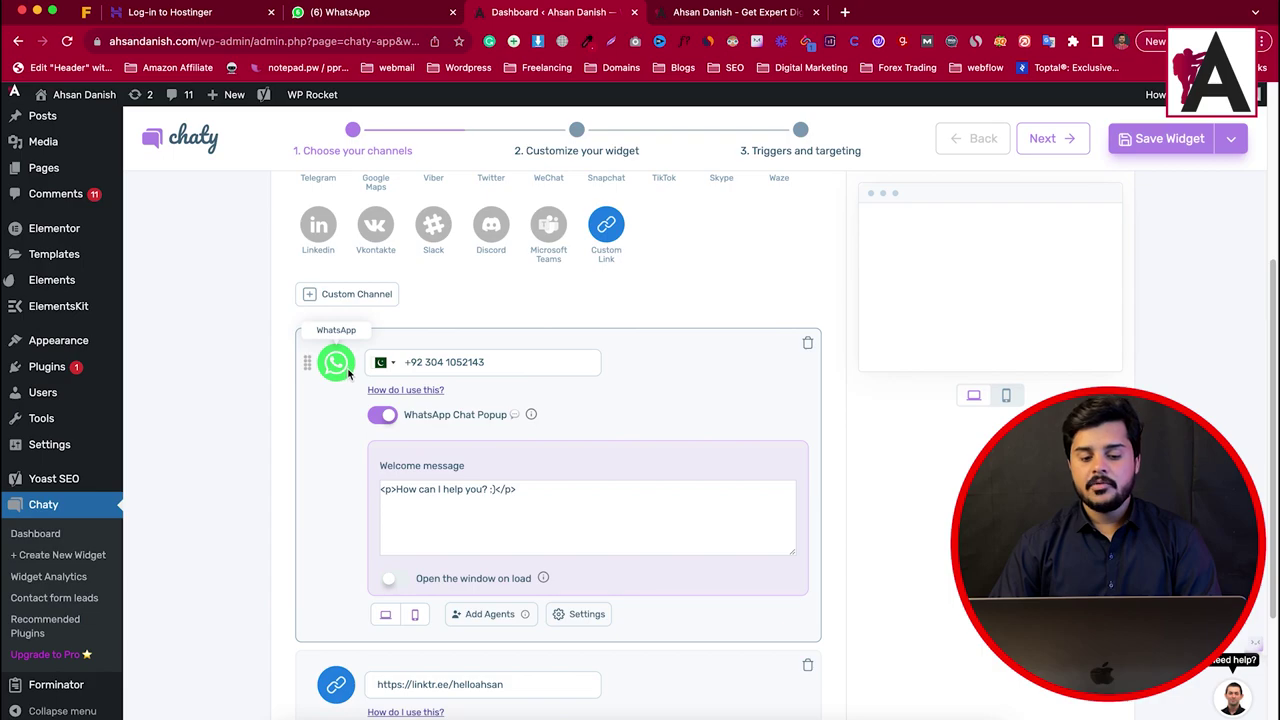
pyautogui.moveTo(529, 364); pyautogui.dragTo(408, 362)
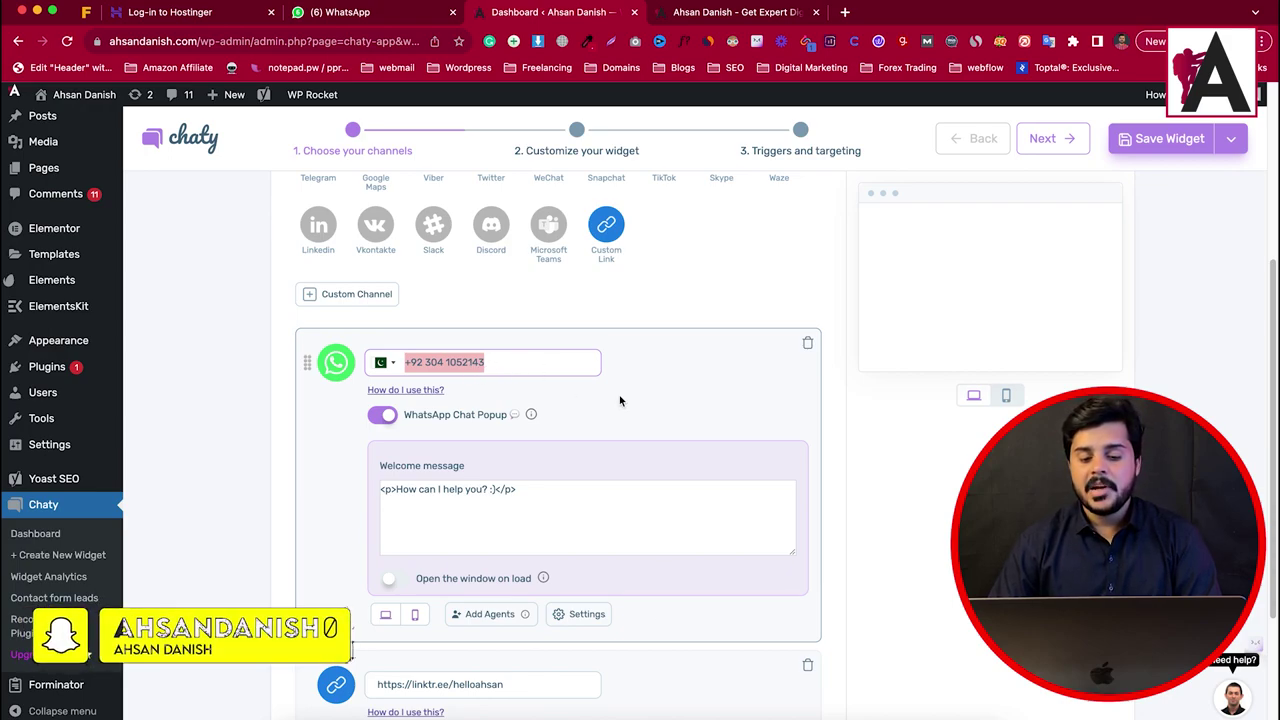
pyautogui.moveTo(480, 489); pyautogui.dragTo(384, 488)
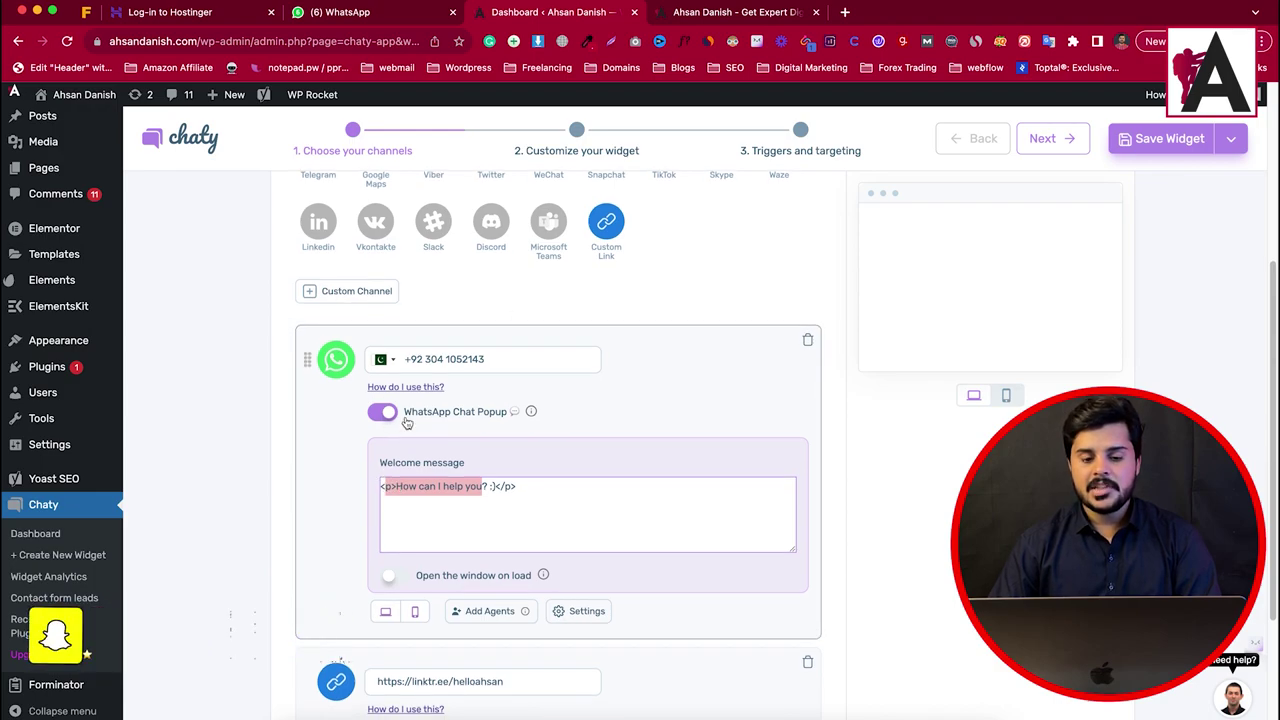
pyautogui.scroll(5, 475, 405)
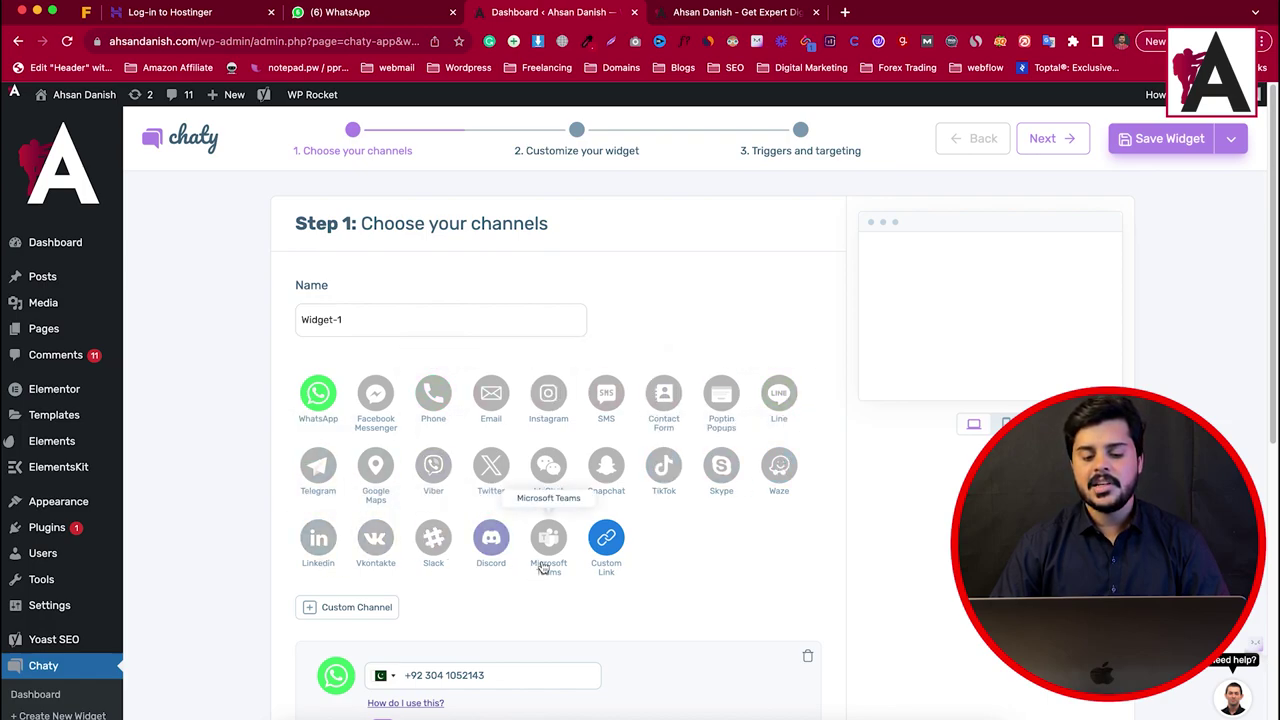
pyautogui.scroll(-1, 504, 460)
pyautogui.scroll(-10, 504, 460)
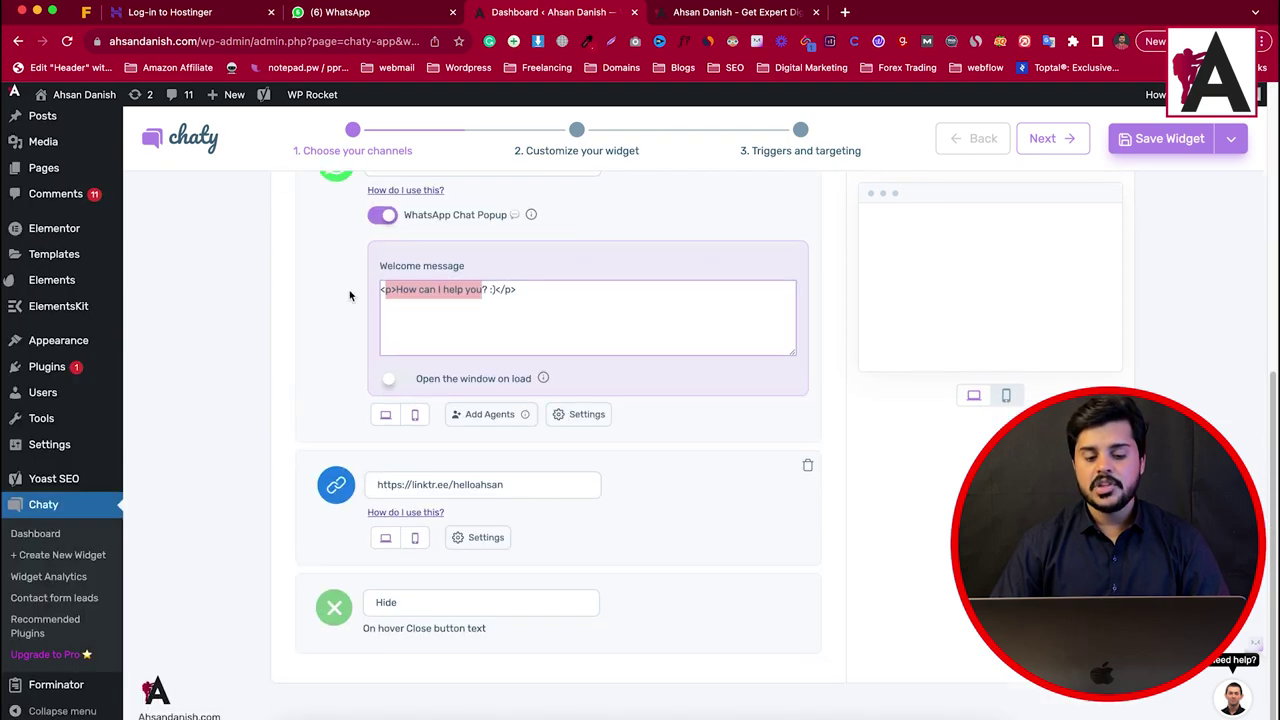
pyautogui.scroll(1, 476, 396)
pyautogui.scroll(6, 476, 396)
pyautogui.scroll(-5, 414, 509)
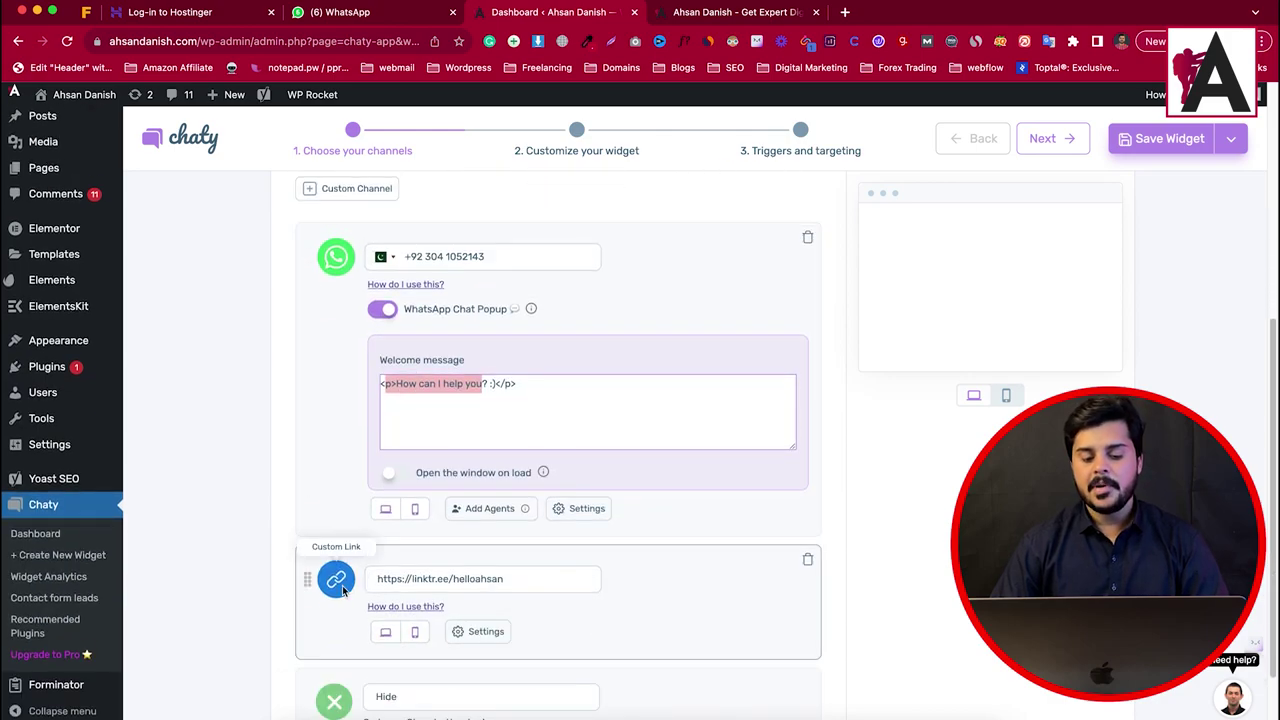
# Open the Custom Link channel's Linktree URL in a new tab, look through its links and close the tab.
pyautogui.moveTo(519, 585); pyautogui.dragTo(367, 577)
pyautogui.press('super+c')
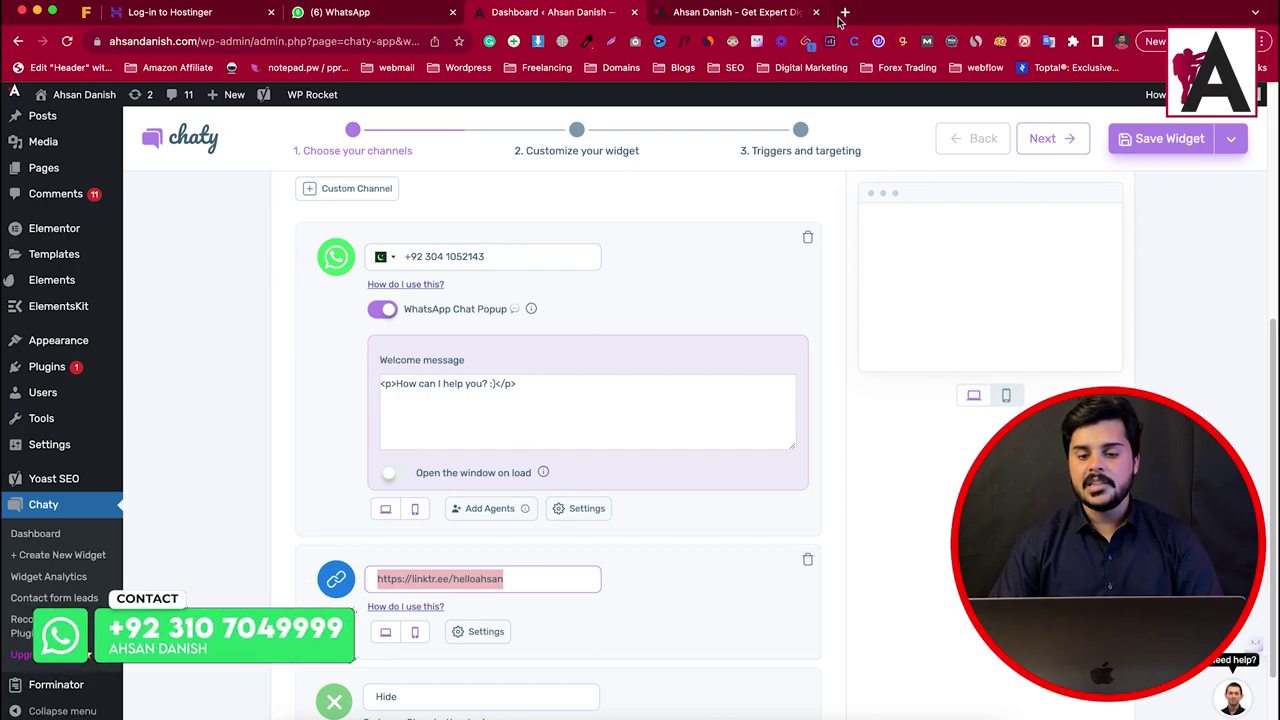
pyautogui.press('super+t')
pyautogui.press('super+v')
pyautogui.press('Return')
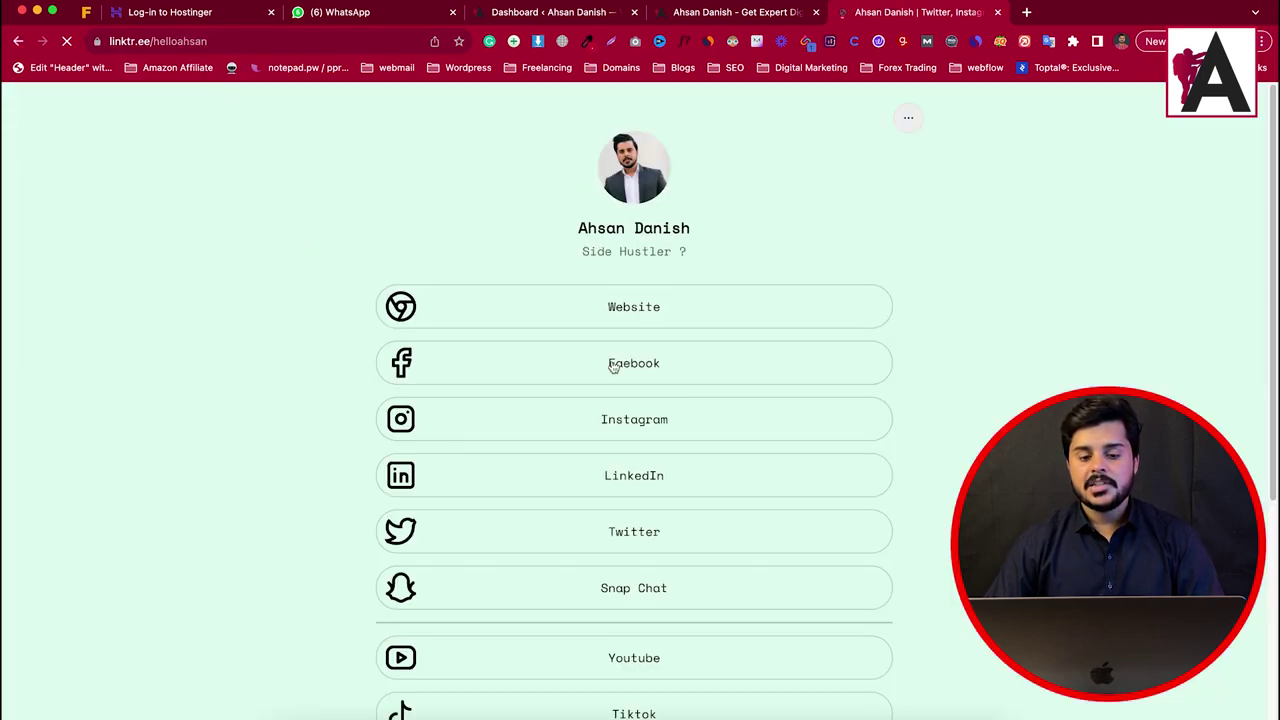
pyautogui.scroll(-1, 627, 186)
pyautogui.scroll(-5, 629, 320)
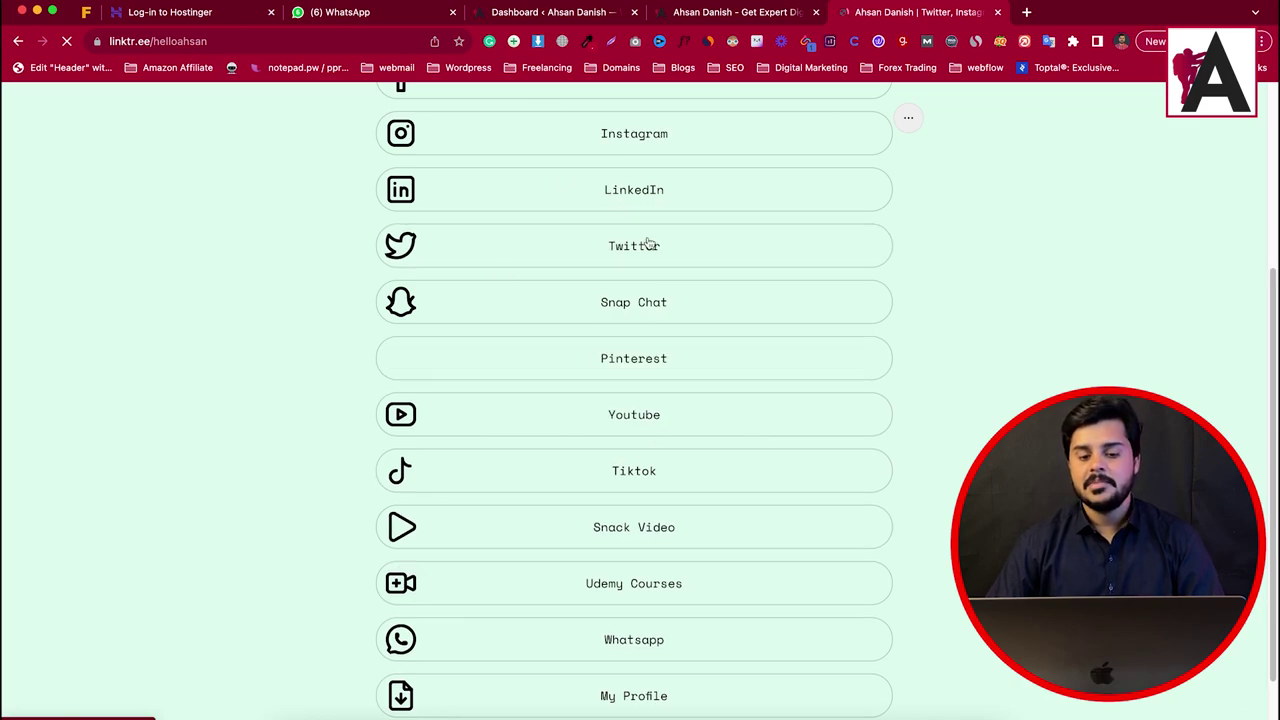
pyautogui.scroll(3, 954, 369)
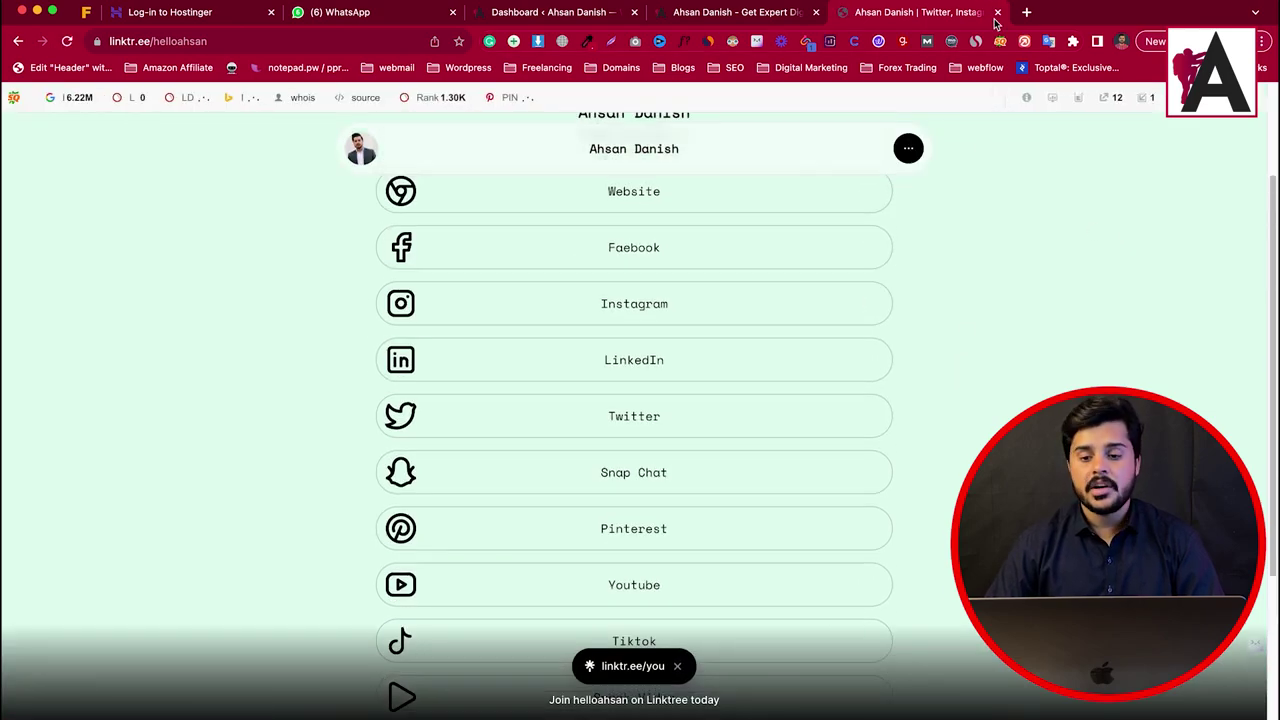
pyautogui.click(997, 12)
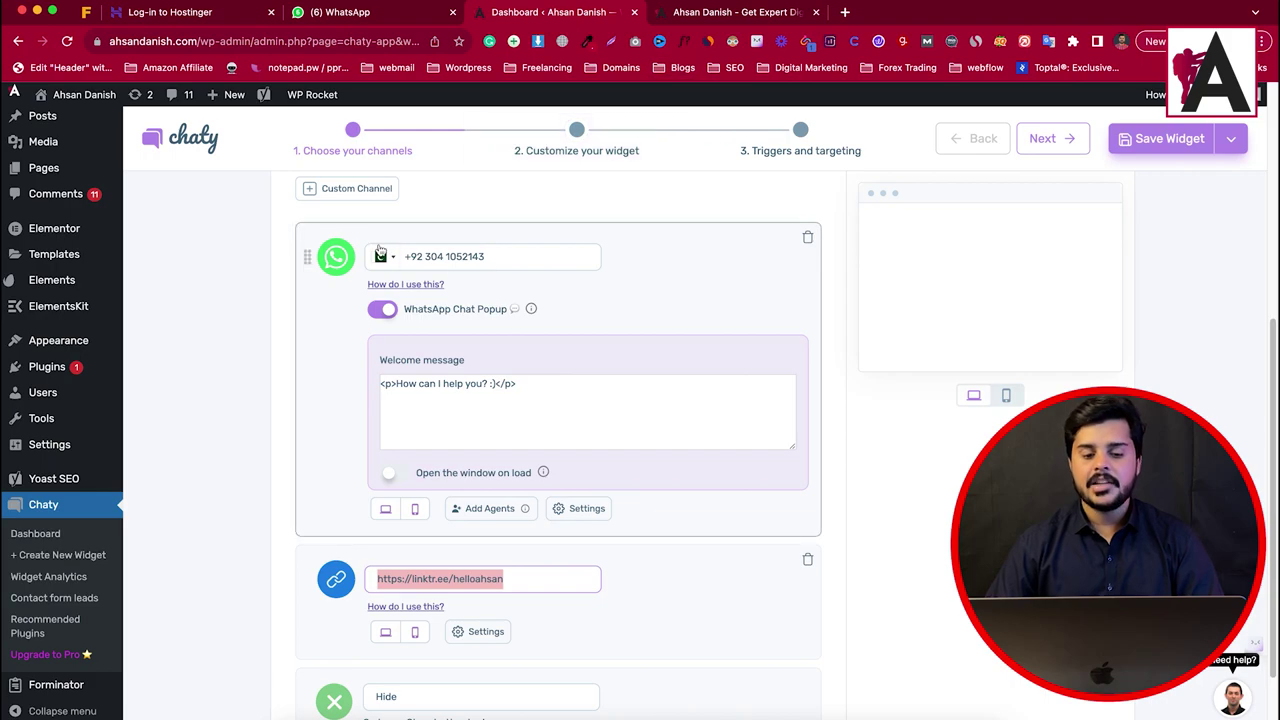
# Look over the remaining channel settings and continue to the Customize your widget stage.
pyautogui.scroll(-2, 633, 430)
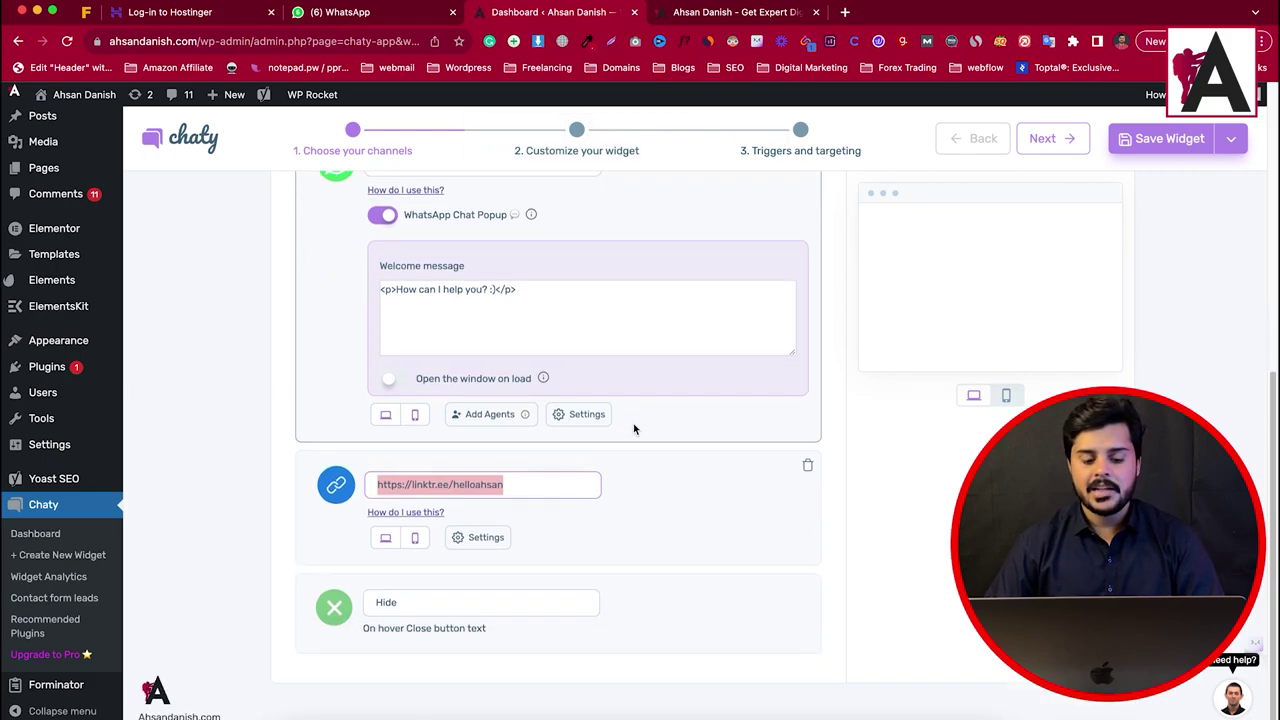
pyautogui.scroll(10, 650, 470)
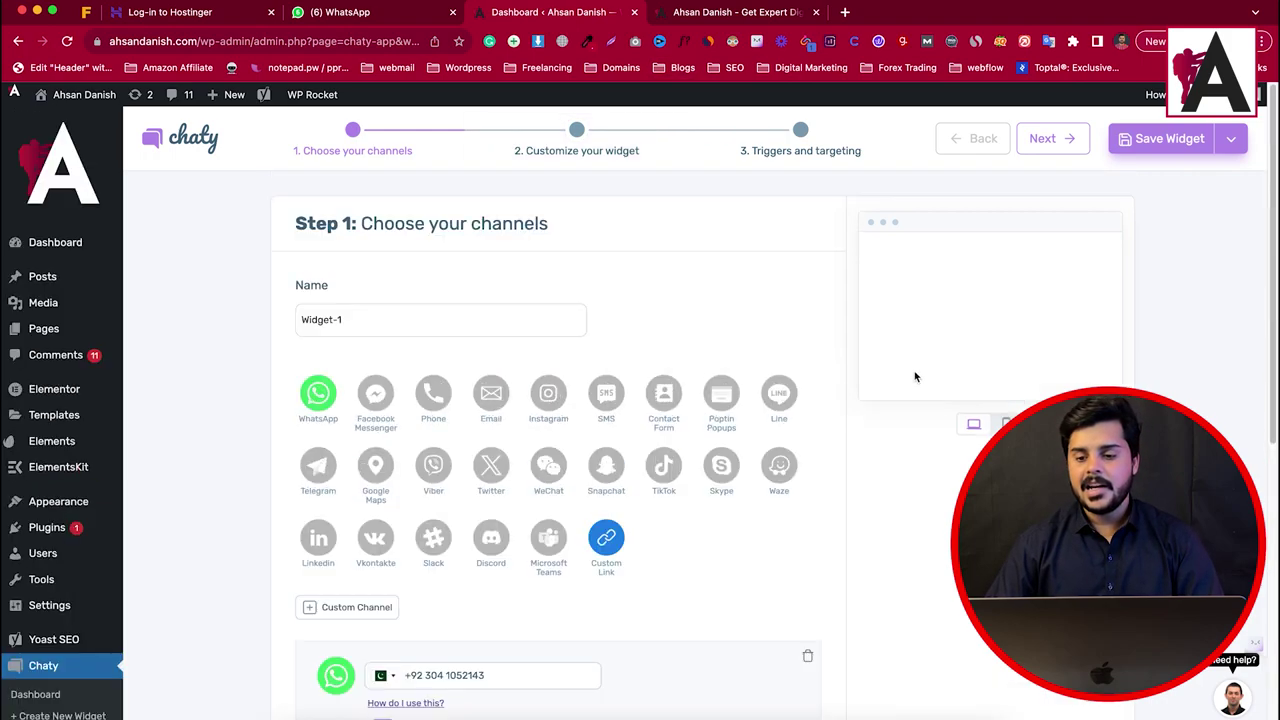
pyautogui.click(1040, 142)
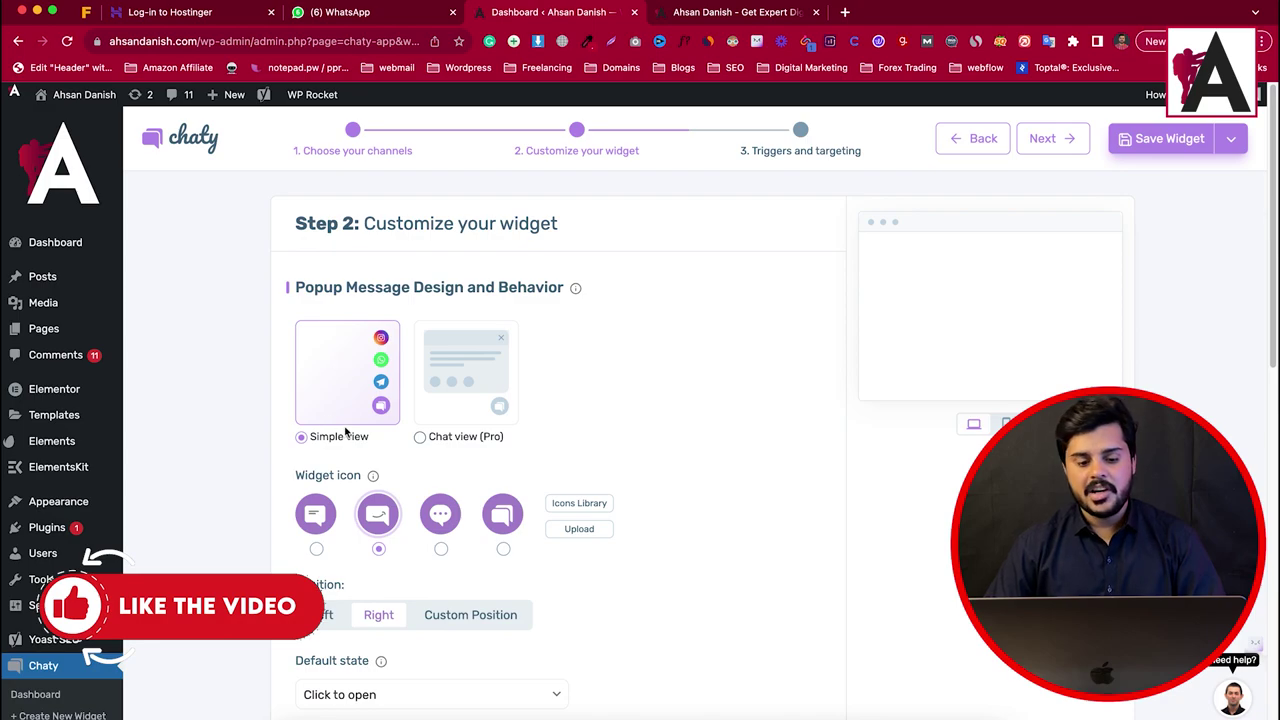
# Set the widget icon to the third option, the speech bubble with three dots.
pyautogui.scroll(-1, 388, 496)
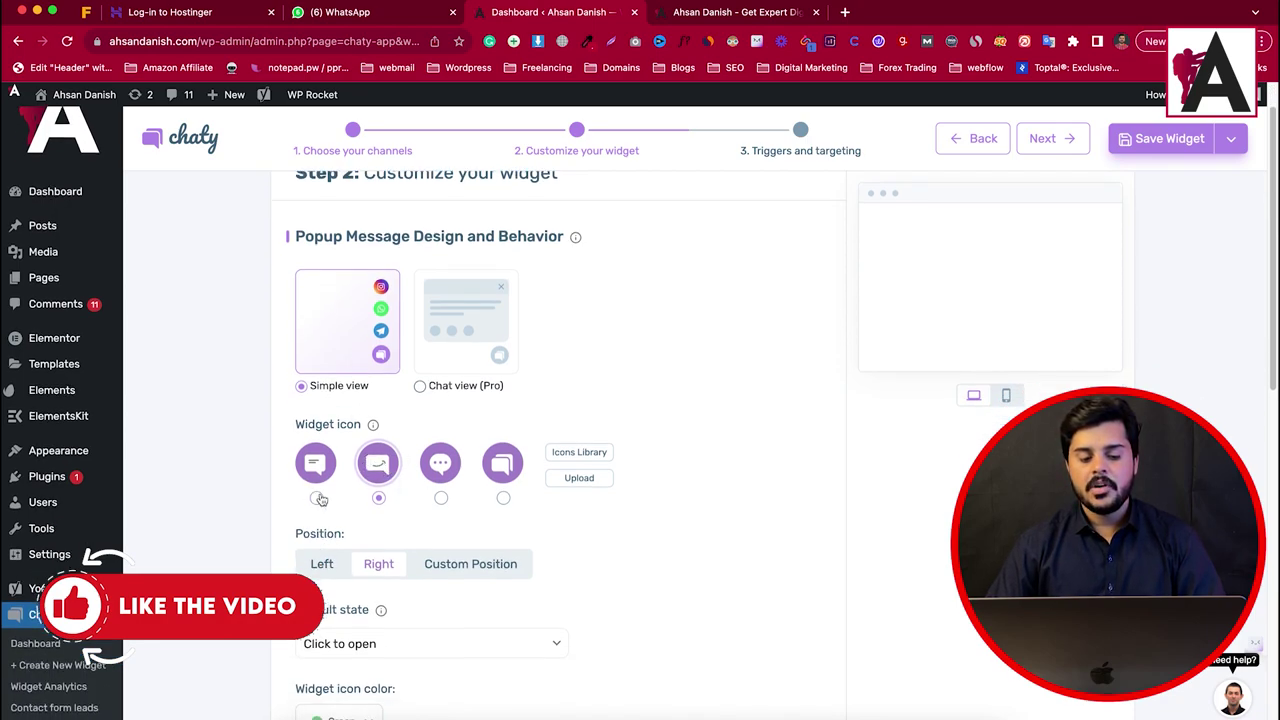
pyautogui.click(441, 498)
pyautogui.scroll(-3, 445, 460)
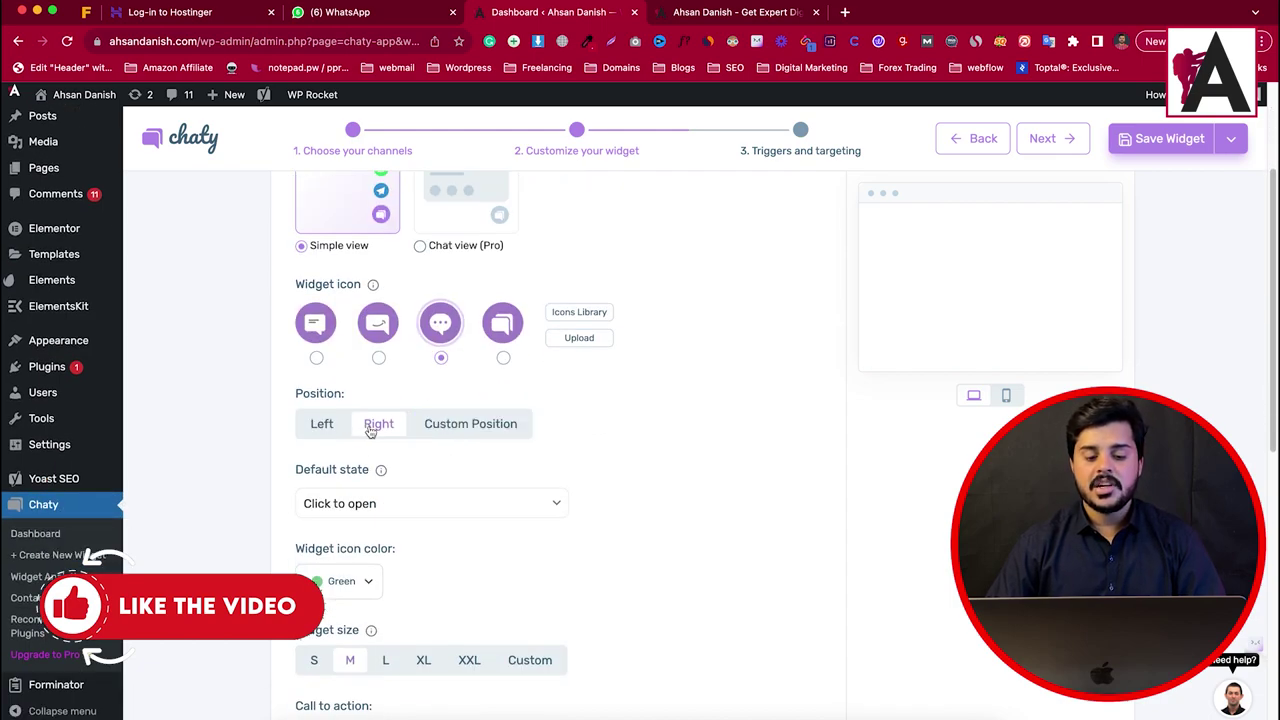
# Compare the widget's position on the live site with the position setting, and check the icon library and upload options.
pyautogui.click(730, 12)
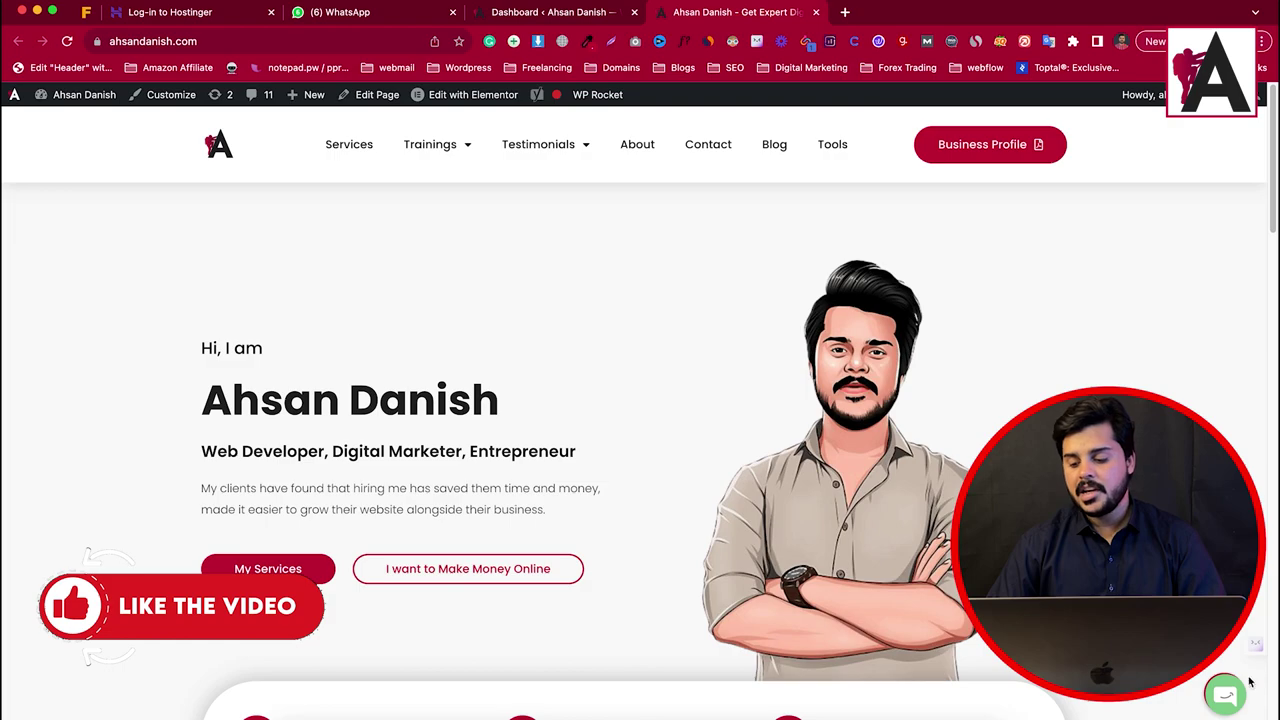
pyautogui.click(509, 14)
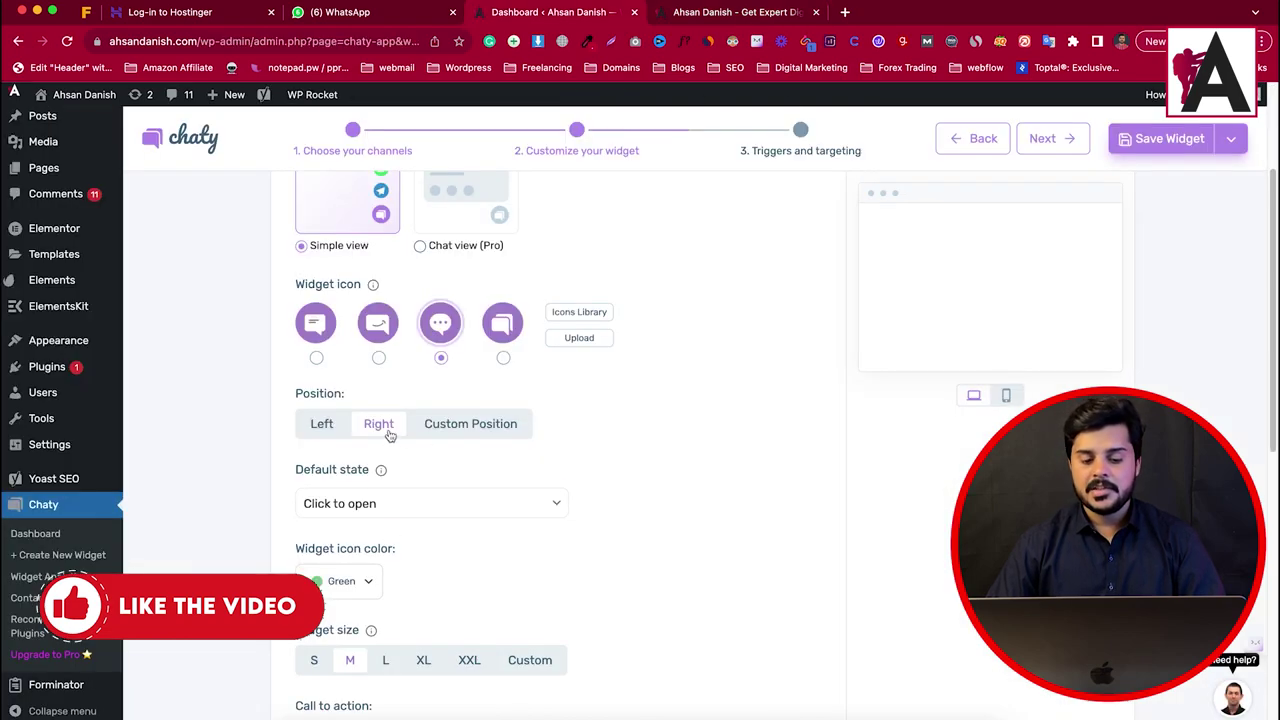
pyautogui.moveTo(590, 320)
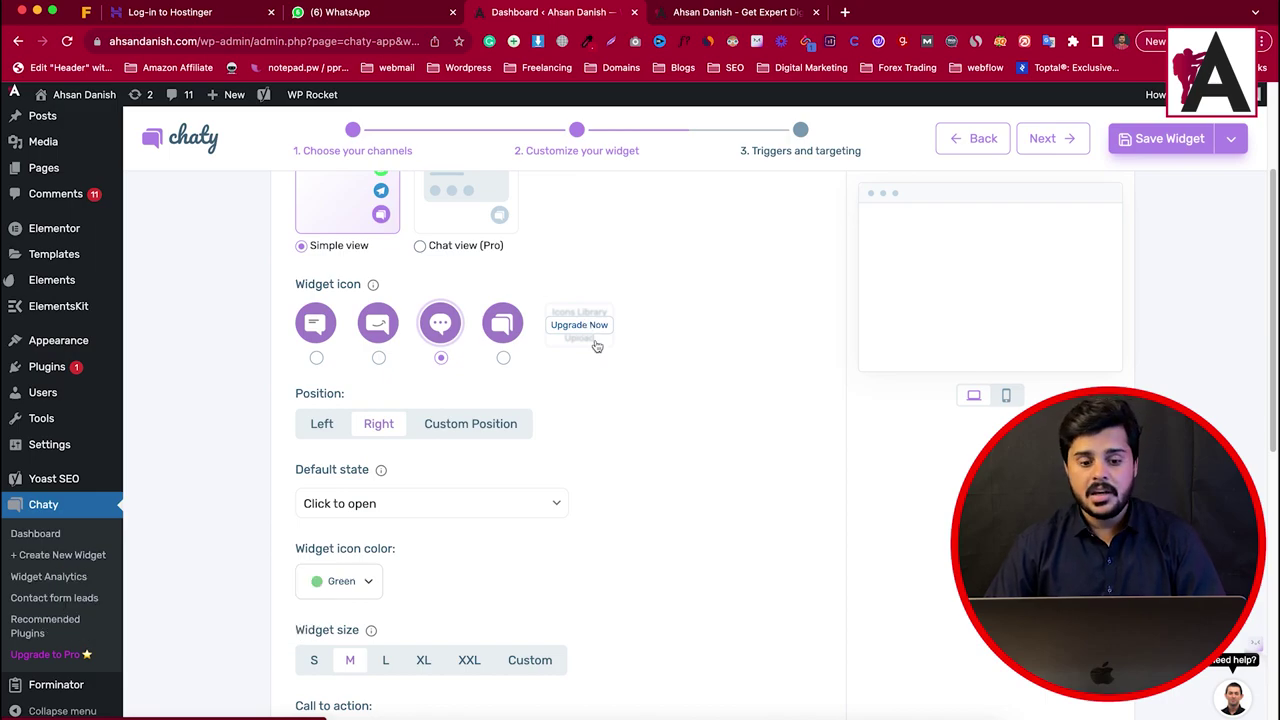
# Review the widget's icon color, size and "Contact me" call to action, comparing them with the widget on the live site.
pyautogui.scroll(-3, 586, 478)
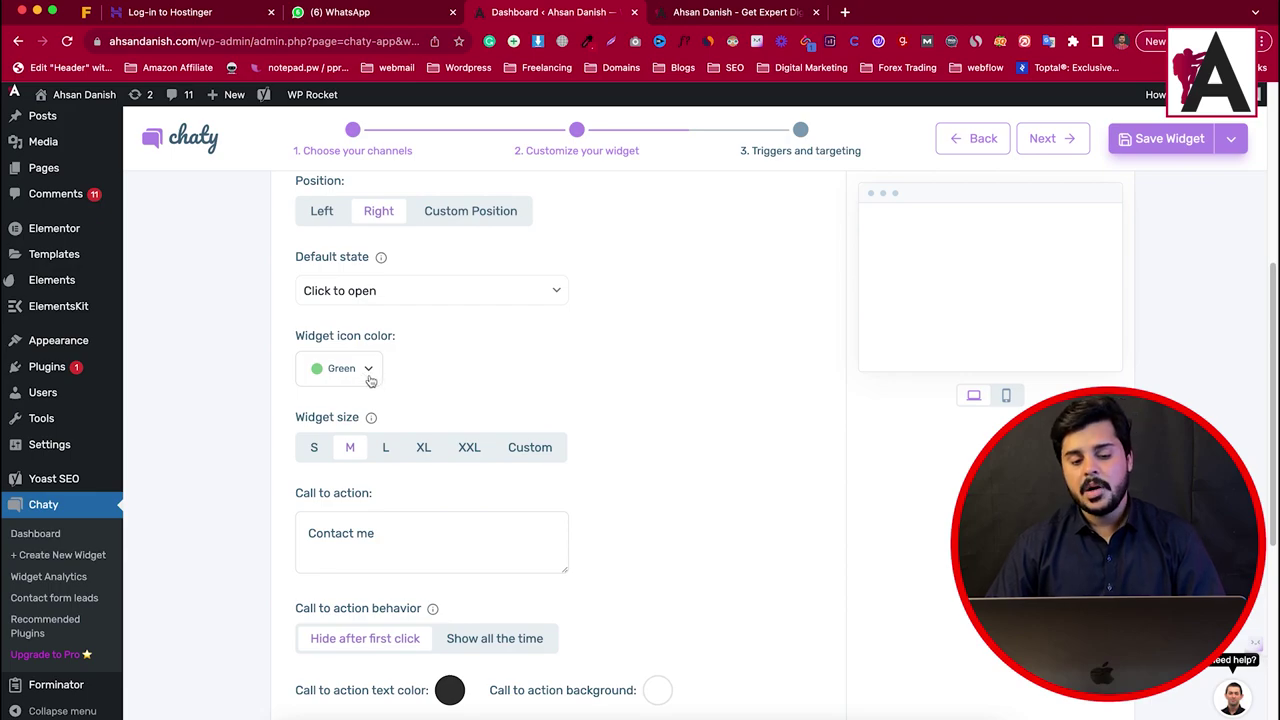
pyautogui.scroll(-1, 340, 405)
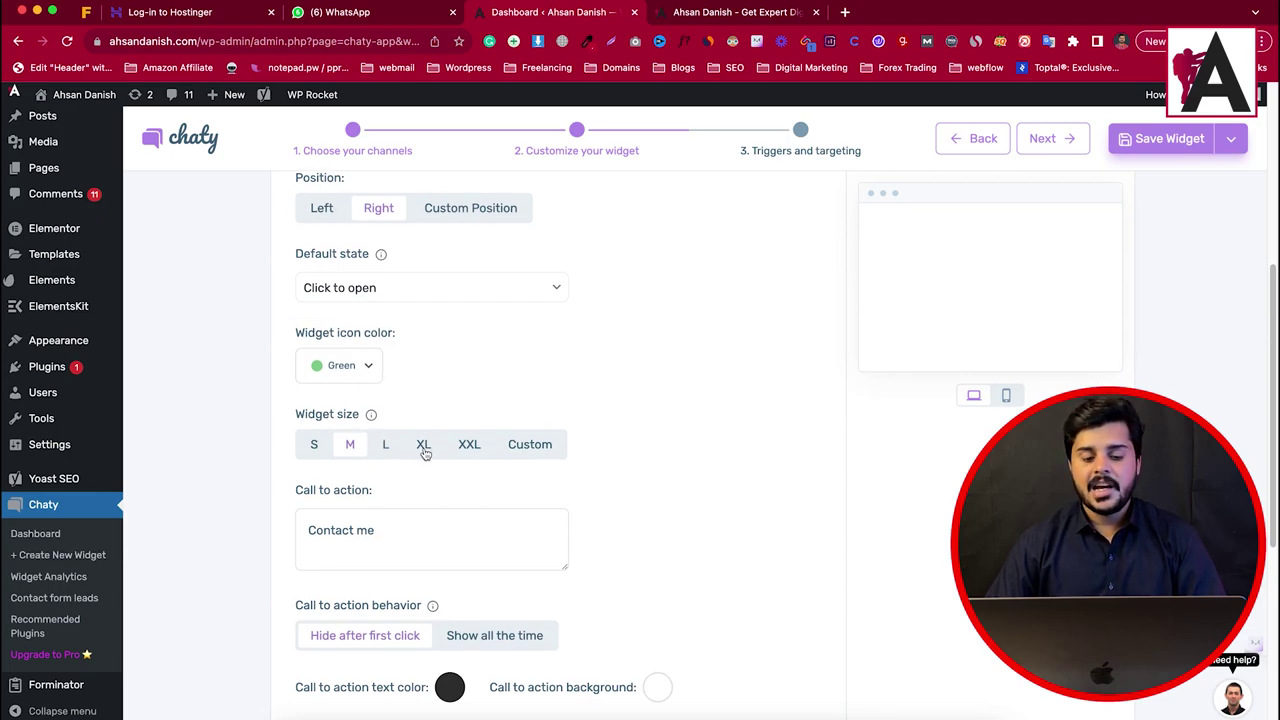
pyautogui.scroll(-3, 400, 430)
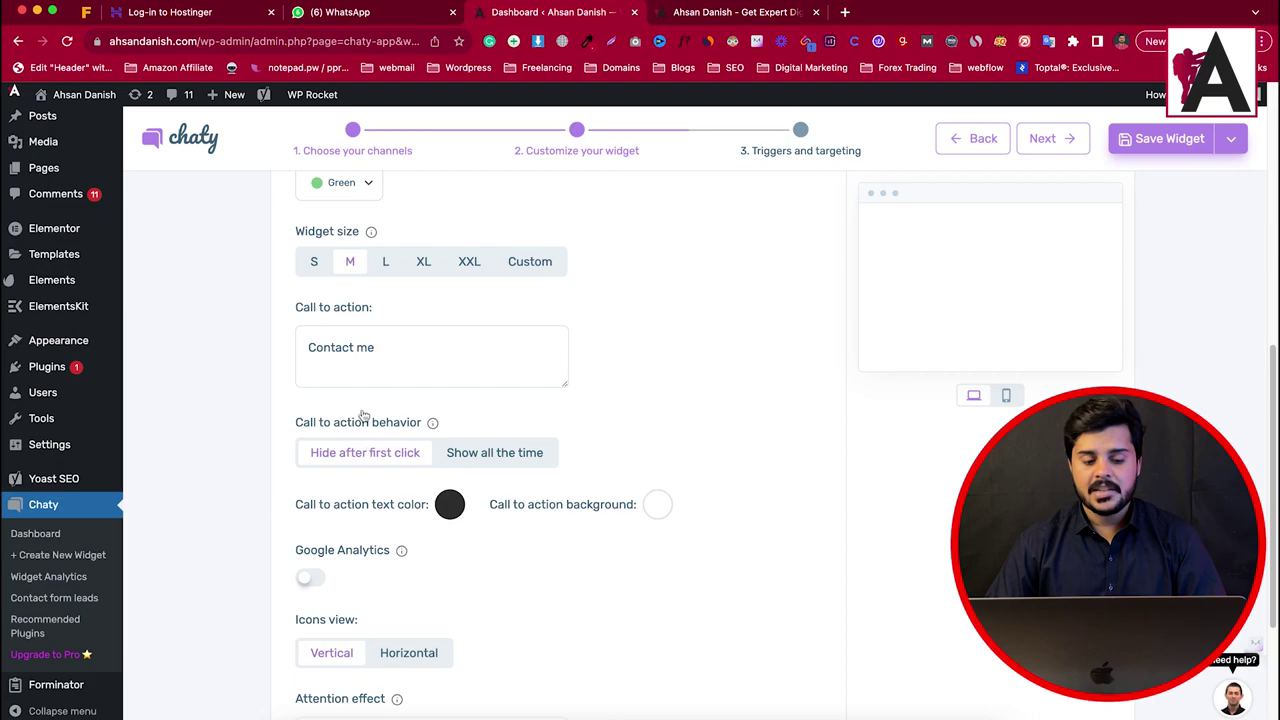
pyautogui.moveTo(377, 352); pyautogui.dragTo(257, 350)
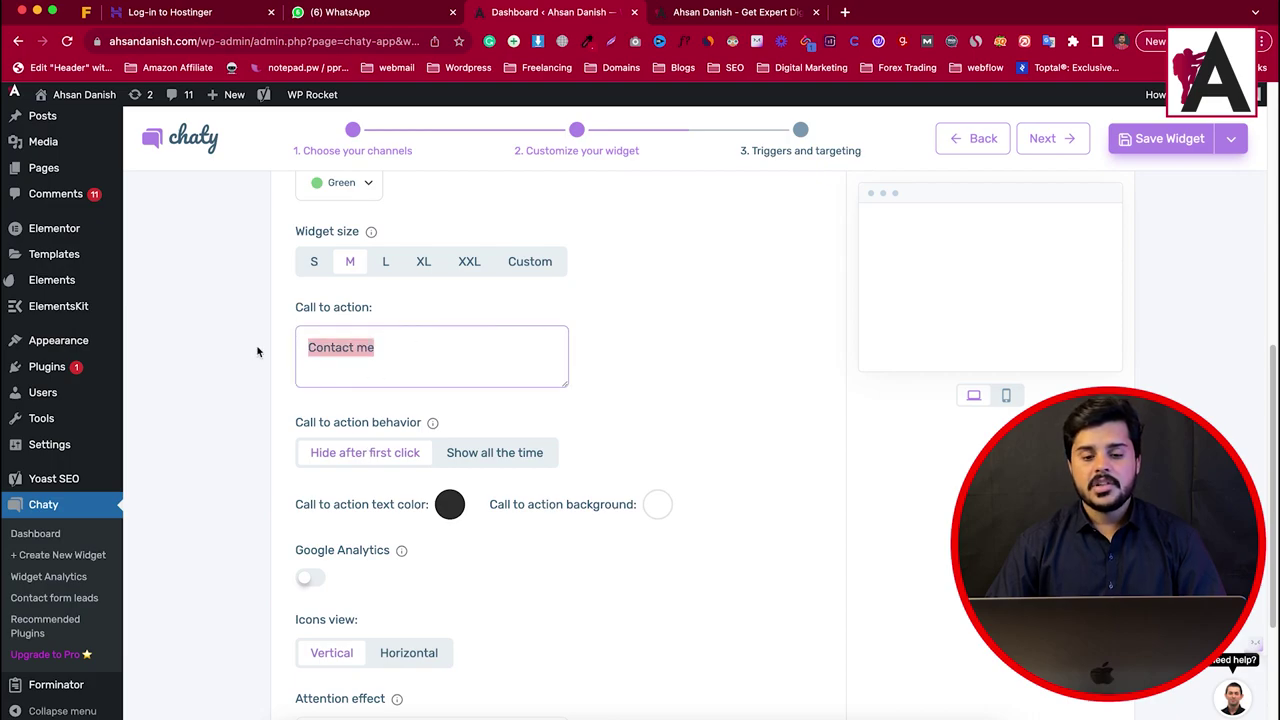
pyautogui.click(728, 12)
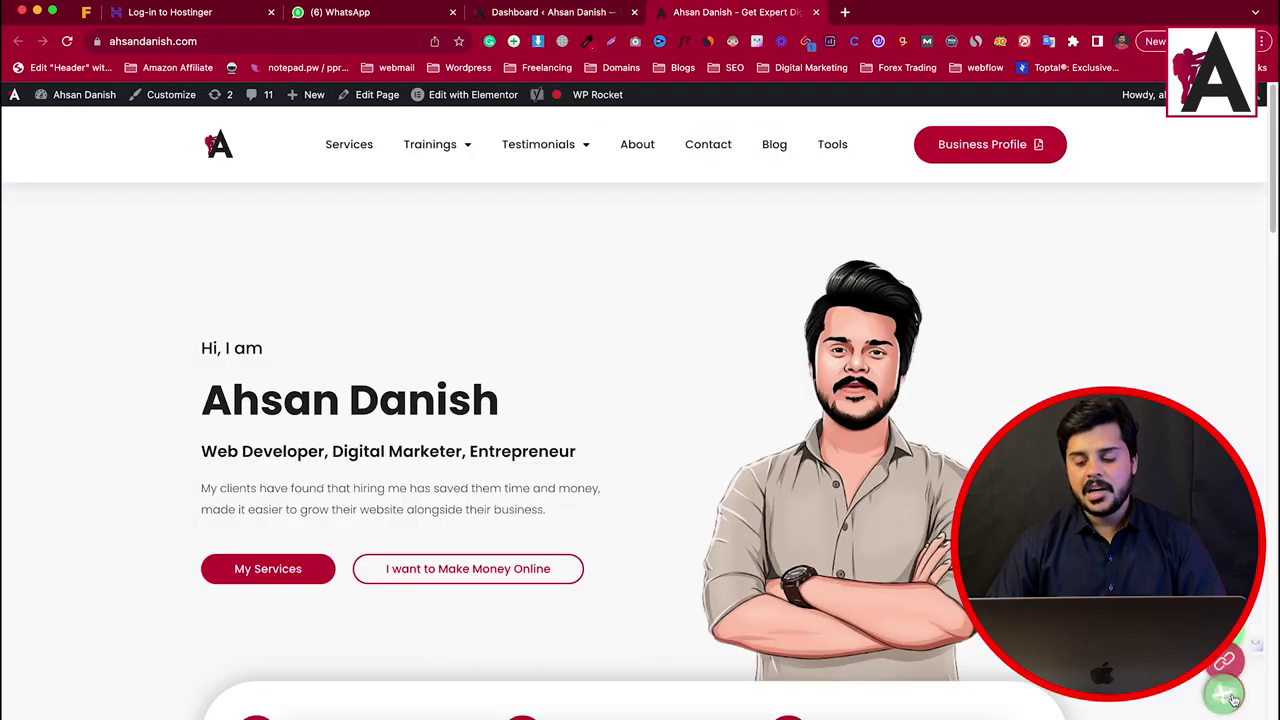
pyautogui.click(520, 12)
# Set the widget's attention effect to Bounce.
pyautogui.scroll(-2, 485, 444)
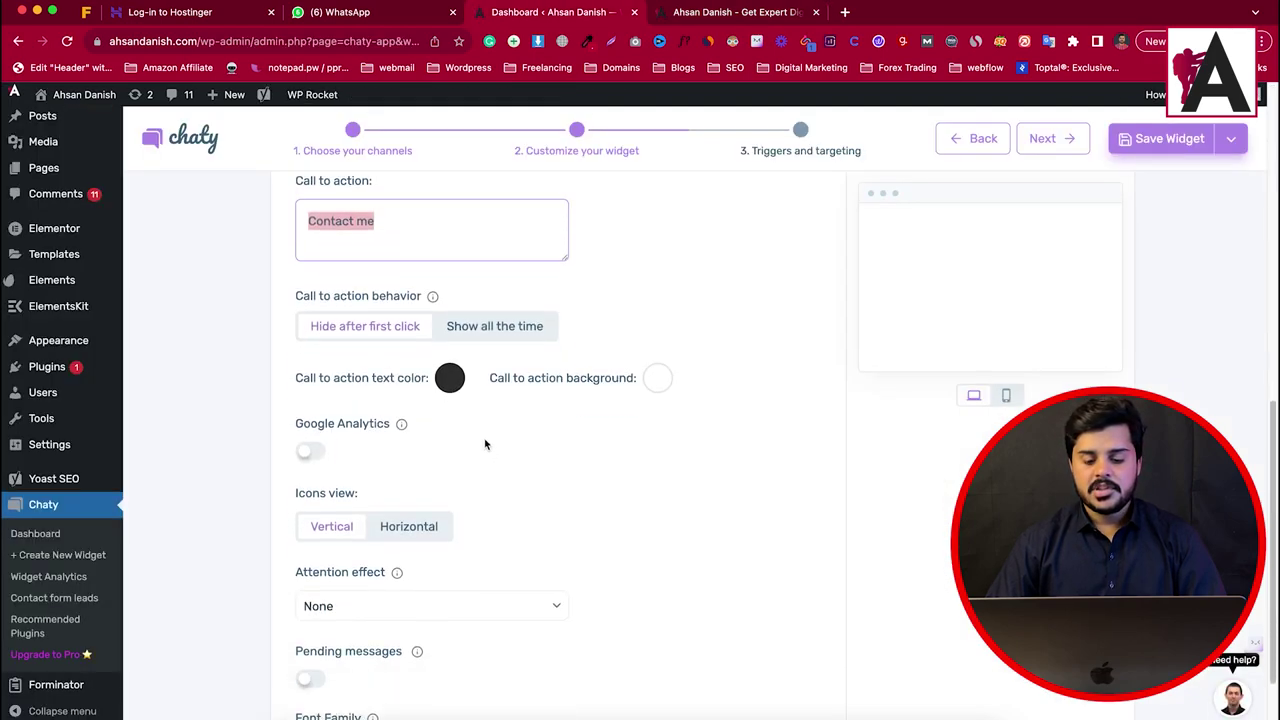
pyautogui.scroll(-2, 485, 444)
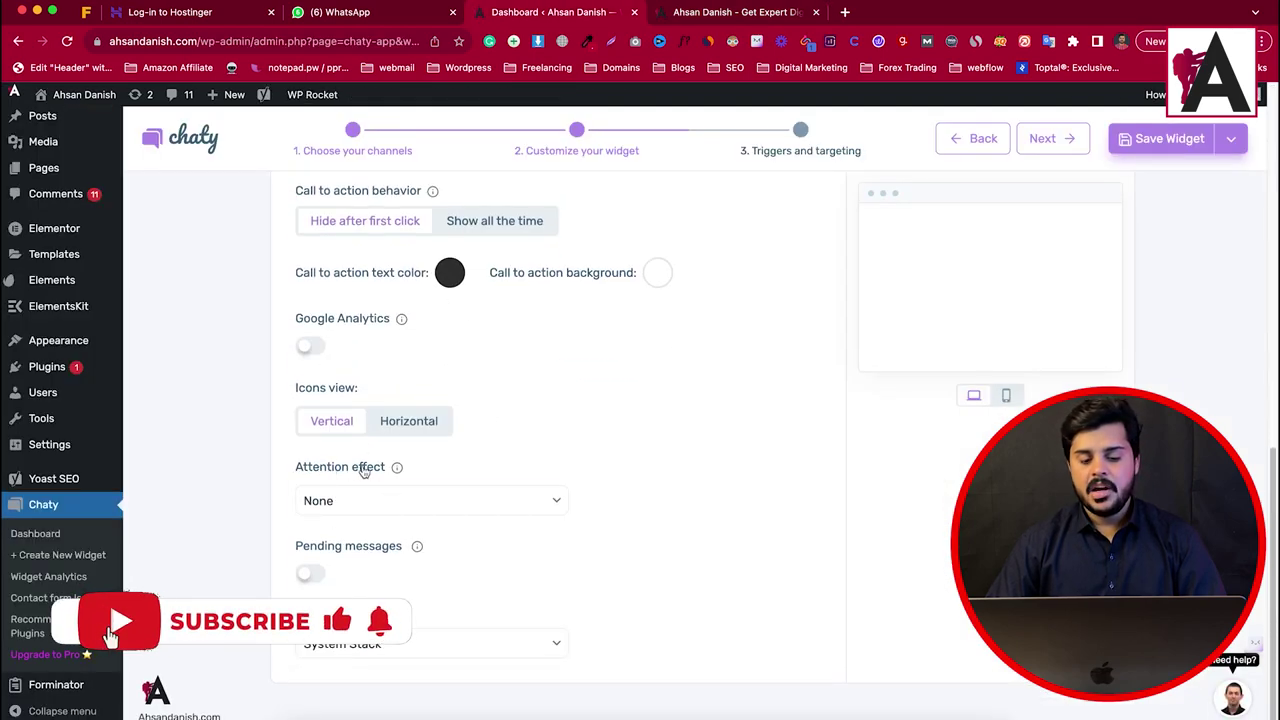
pyautogui.click(437, 503)
pyautogui.click(410, 555)
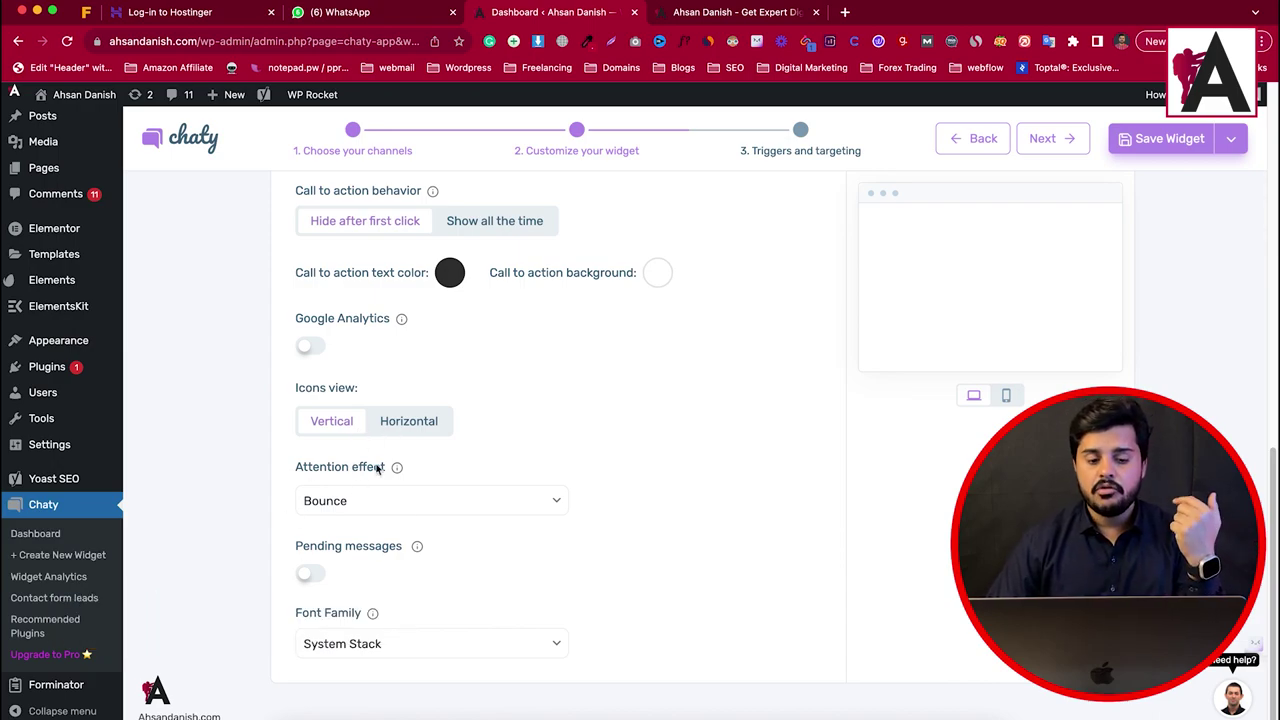
pyautogui.click(414, 505)
pyautogui.click(607, 465)
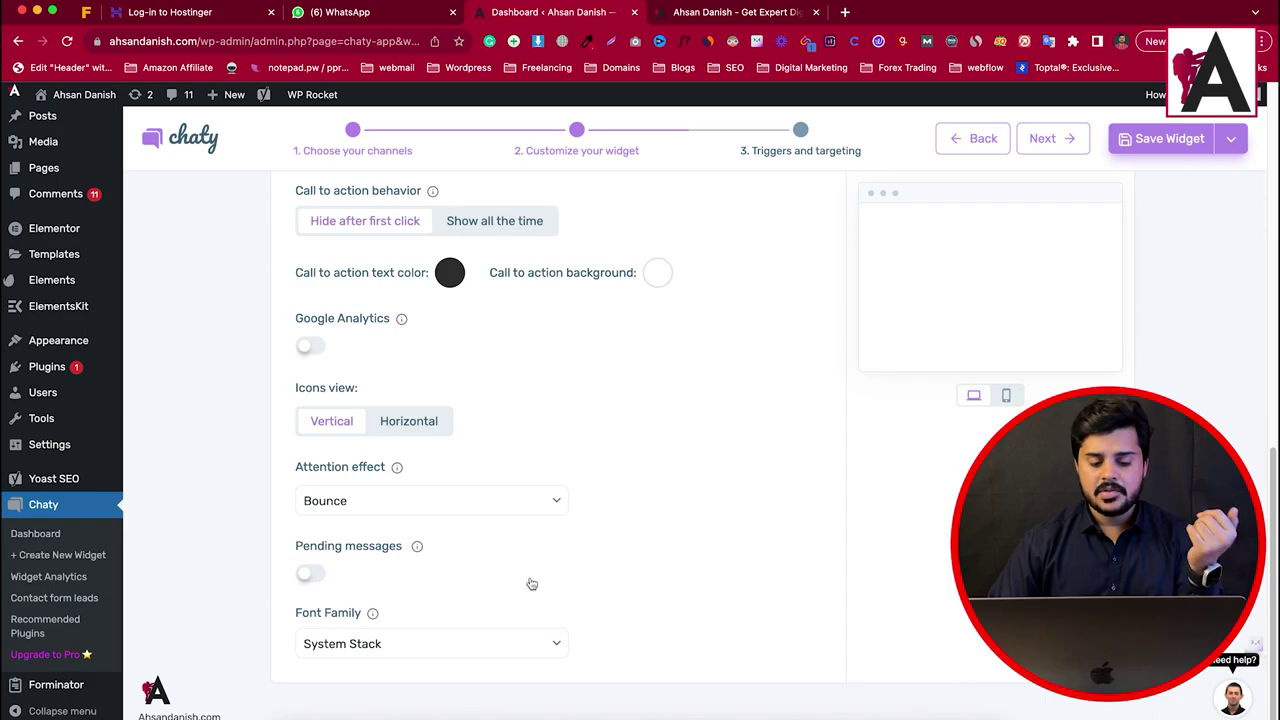
# Continue to the Triggers and targeting stage and review its display triggers, page rules, scheduling, traffic source and country targeting options.
pyautogui.scroll(6, 551, 526)
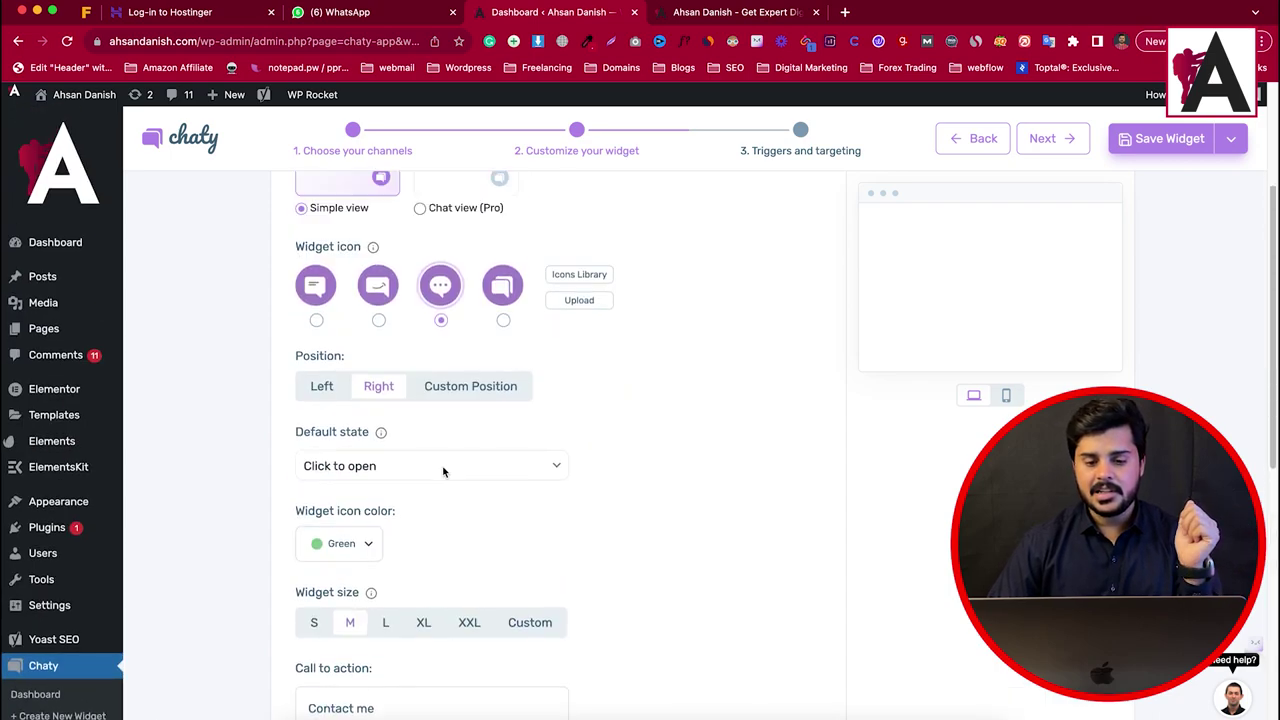
pyautogui.click(1062, 145)
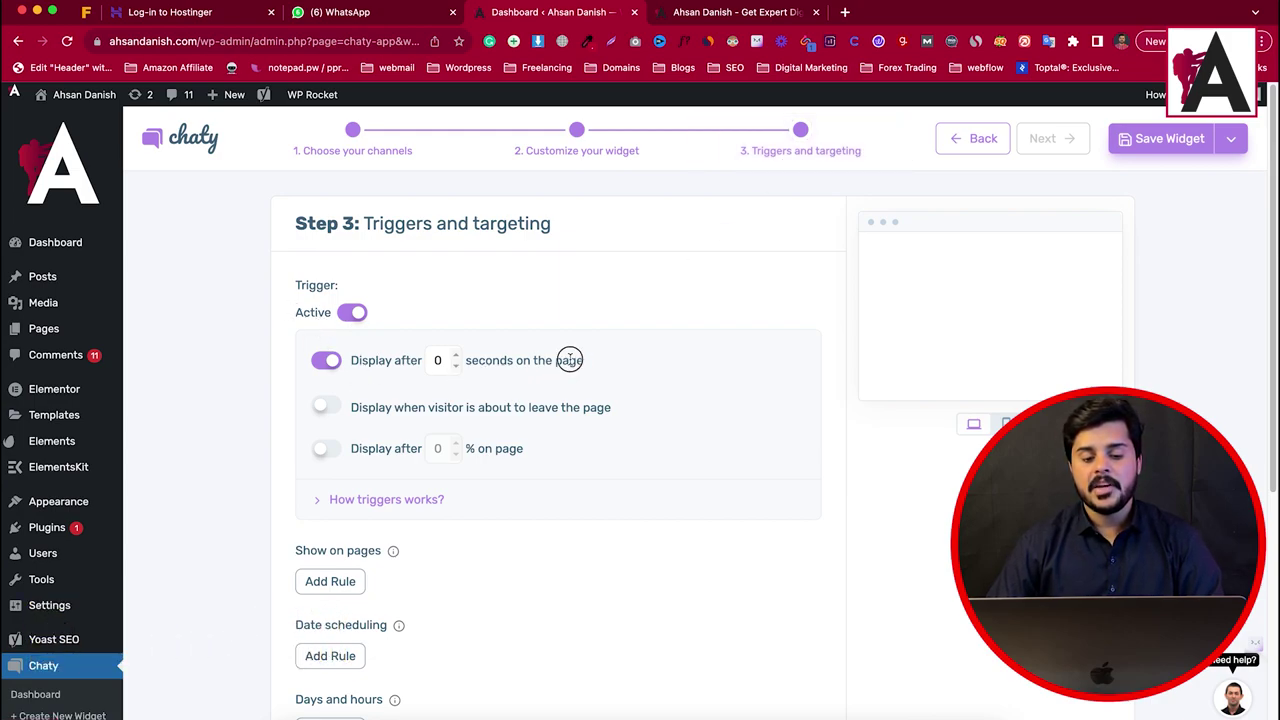
pyautogui.moveTo(569, 360); pyautogui.dragTo(446, 363)
pyautogui.tripleClick(538, 360)
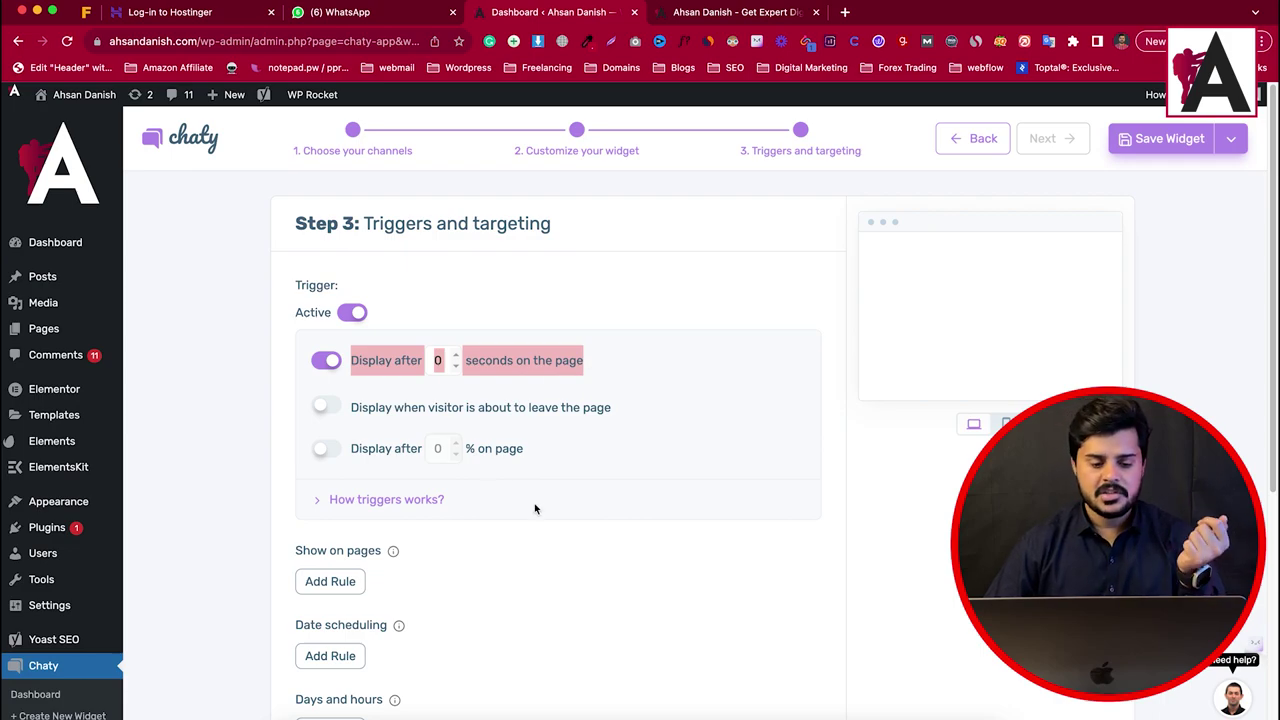
pyautogui.scroll(-5, 279, 422)
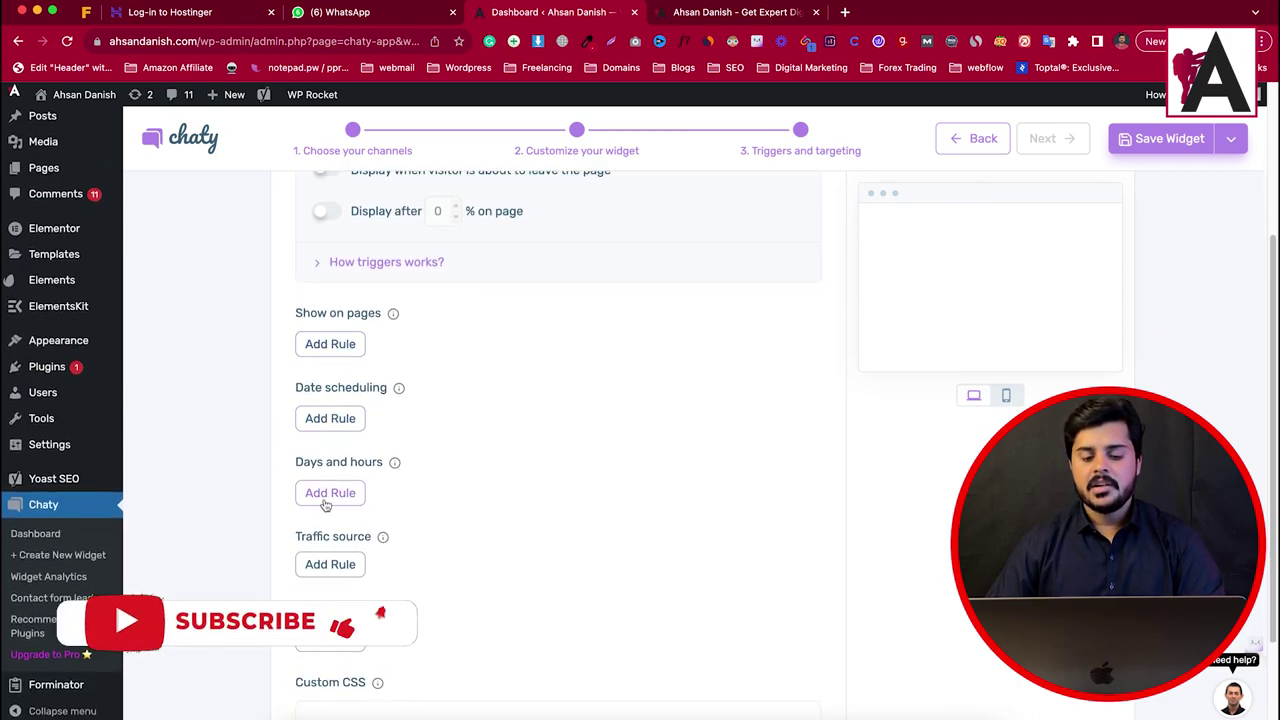
pyautogui.scroll(-1, 338, 505)
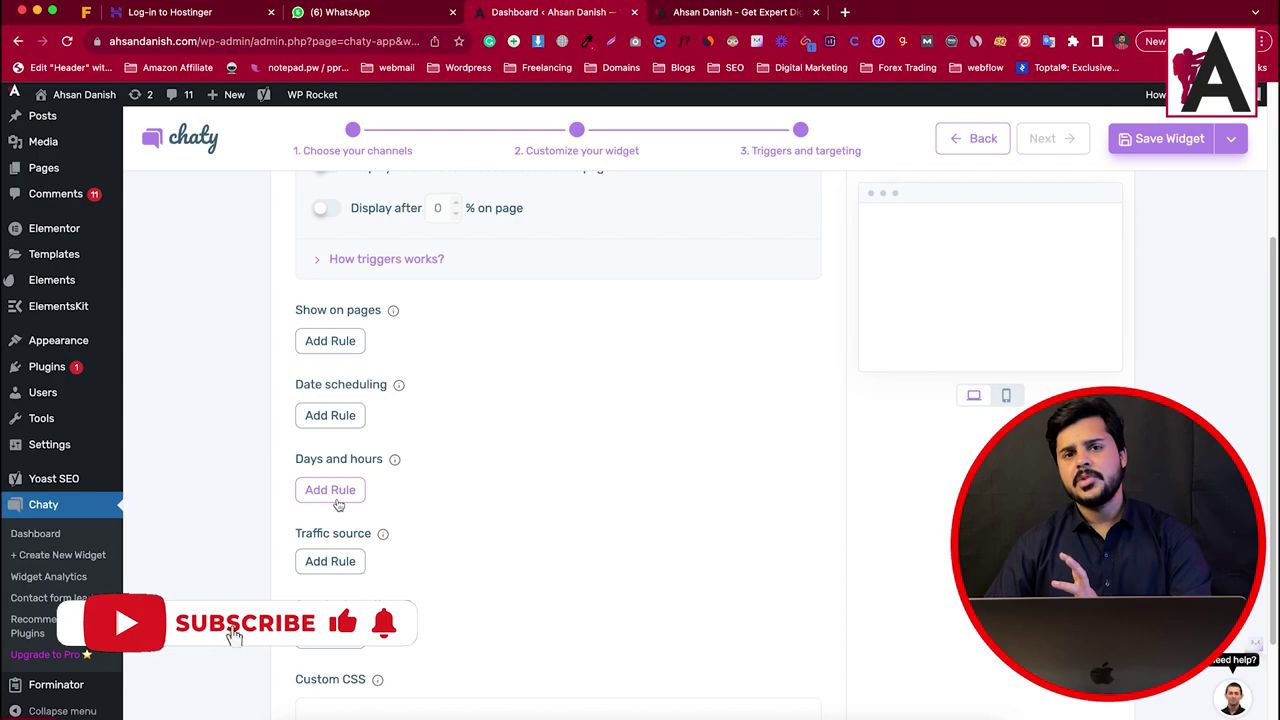
pyautogui.scroll(-3, 338, 505)
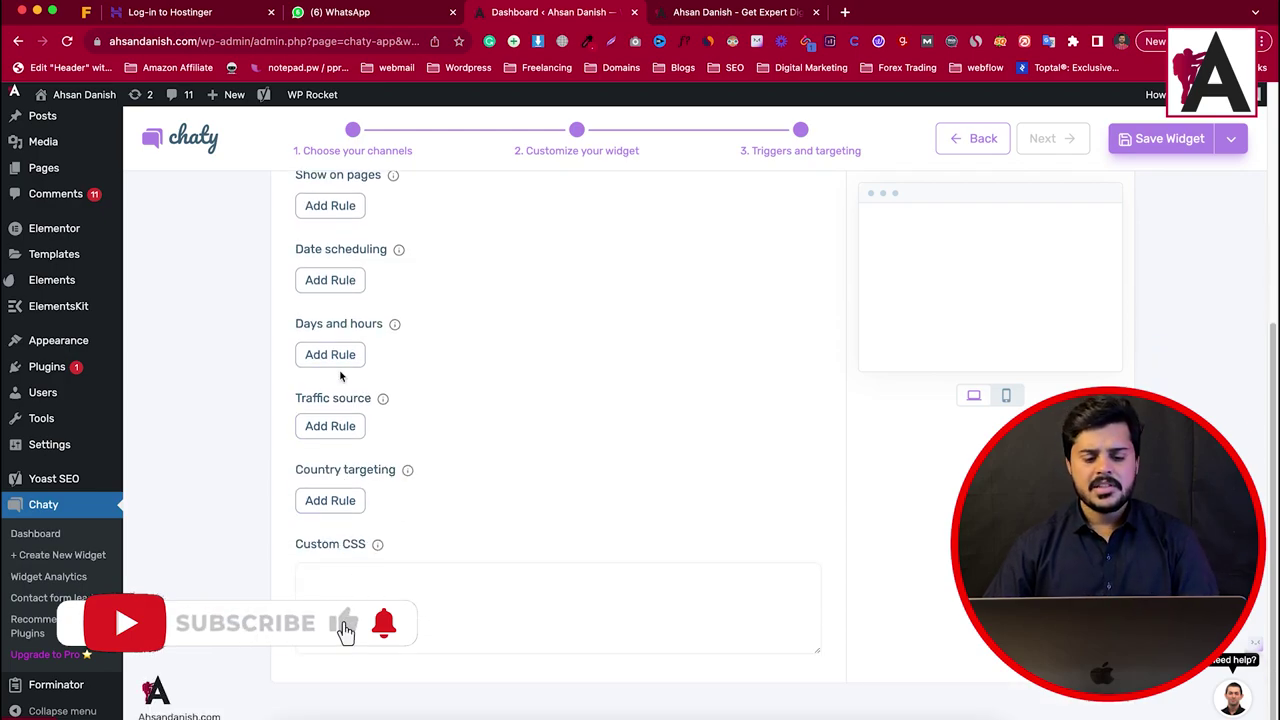
pyautogui.scroll(9, 335, 474)
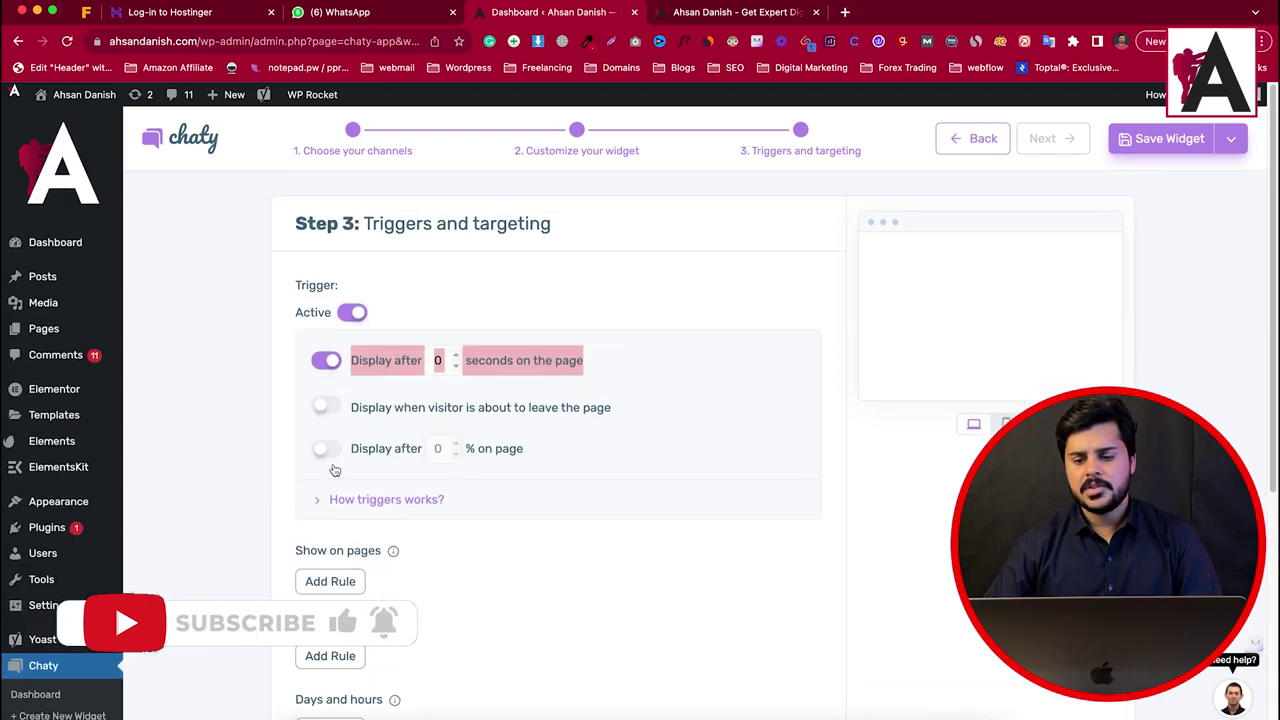
# Save the widget and expand the chat widget on the live site's tab to check it.
pyautogui.click(1160, 142)
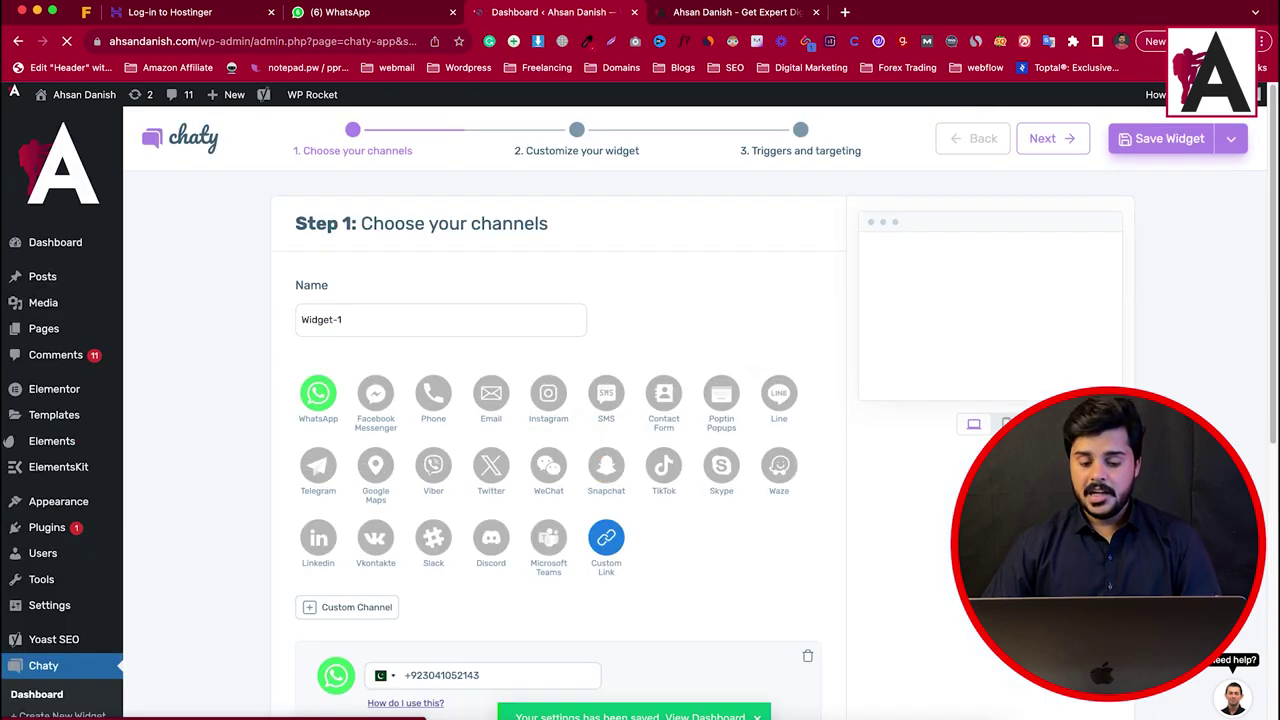
pyautogui.click(740, 12)
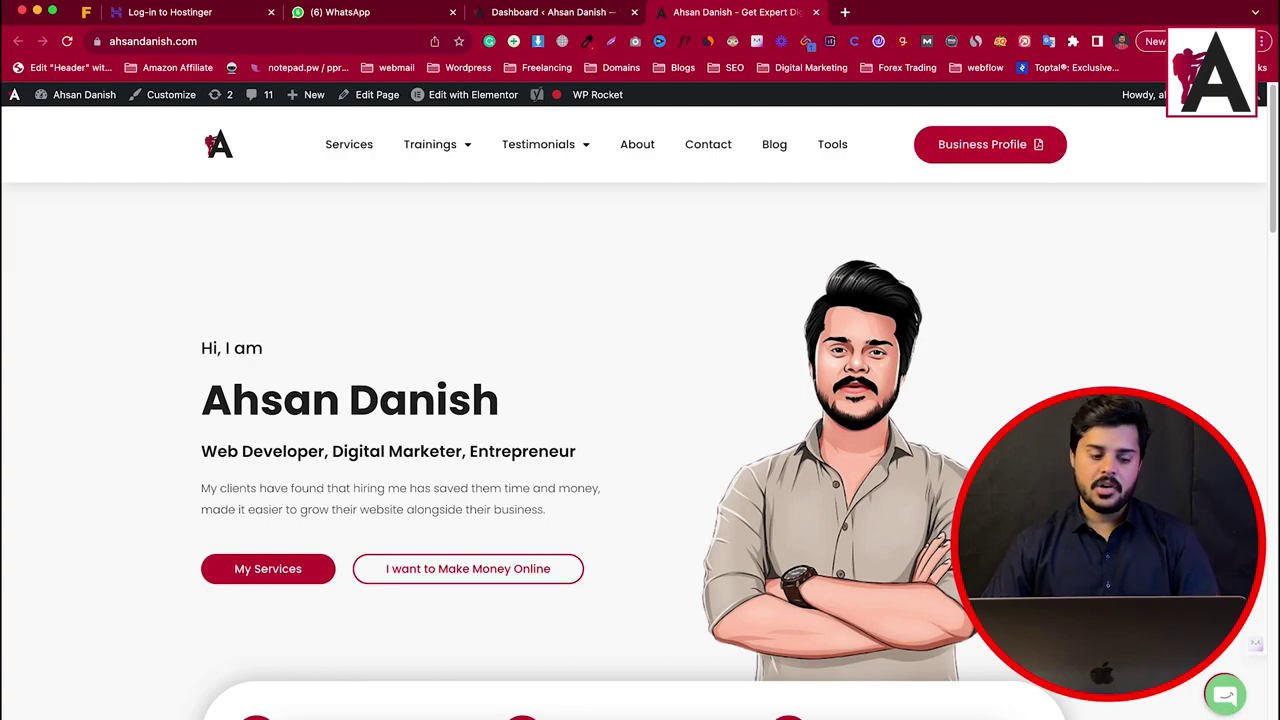
pyautogui.click(1222, 682)
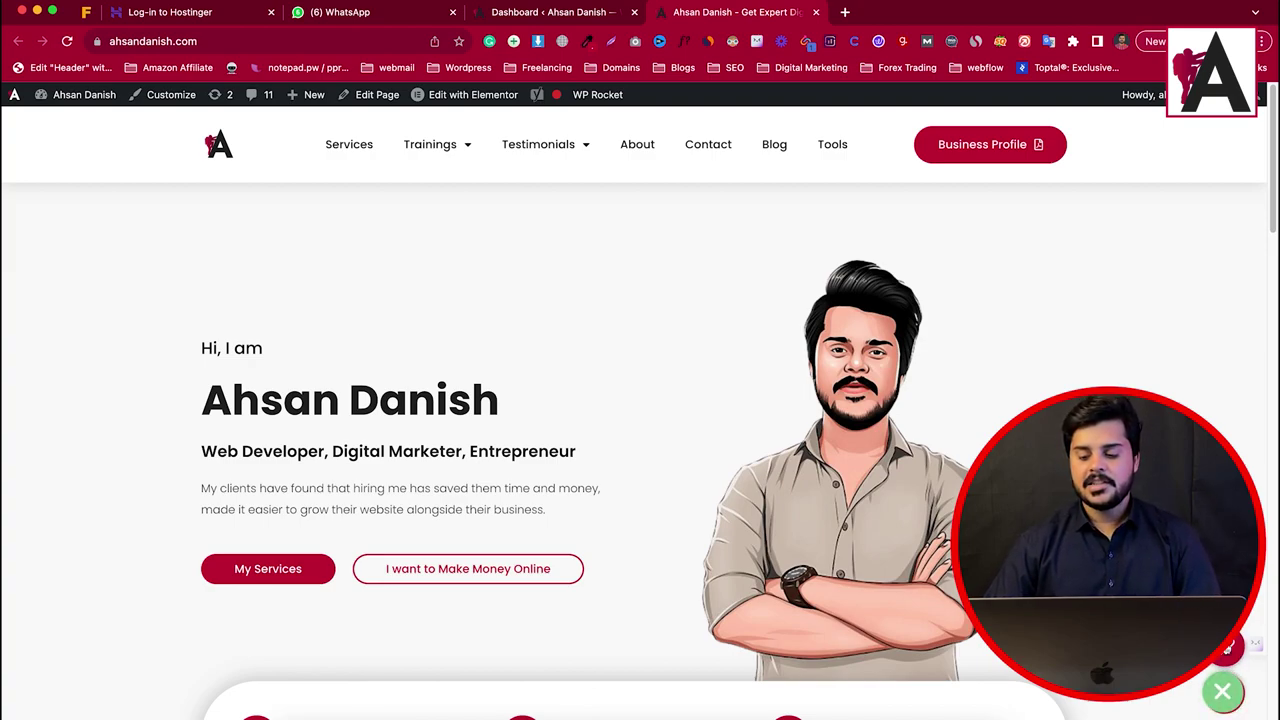
# Switch to the incognito window and load the site's homepage by removing the wp-login path from the address.
pyautogui.click(266, 38)
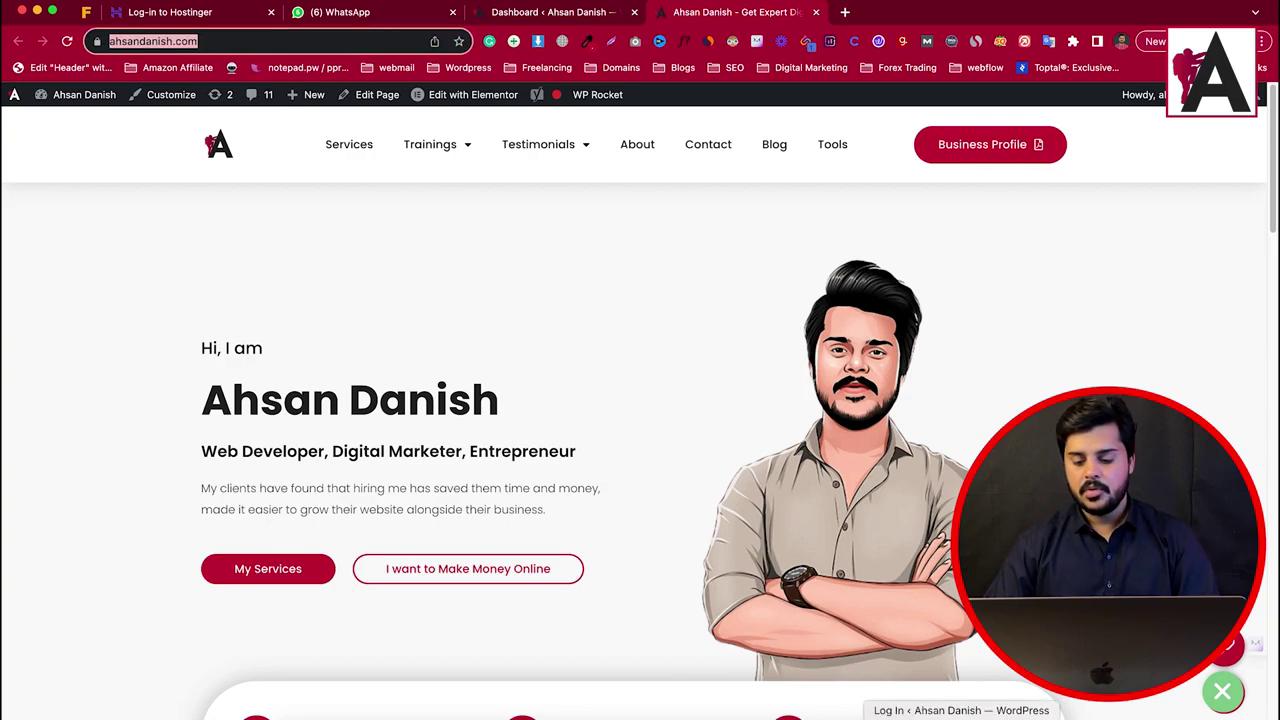
pyautogui.click(965, 712)
pyautogui.moveTo(203, 41); pyautogui.dragTo(1120, 50)
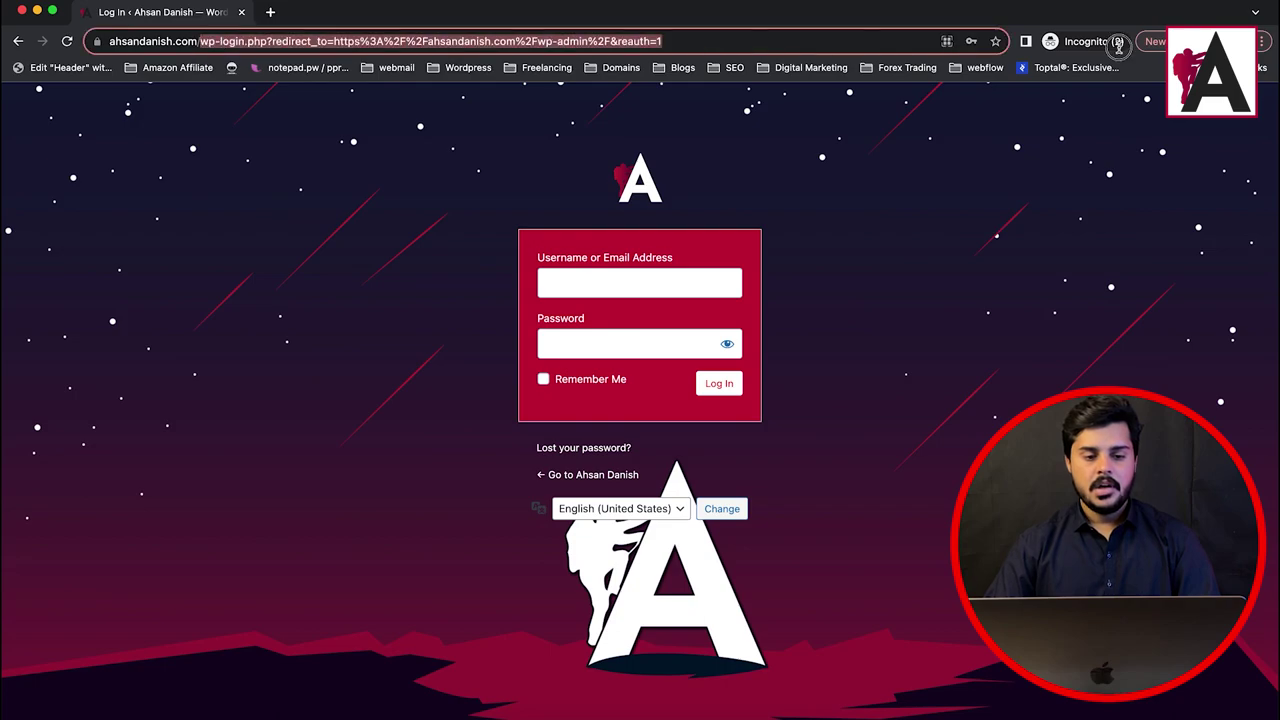
pyautogui.press('BackSpace')
pyautogui.press('Return')
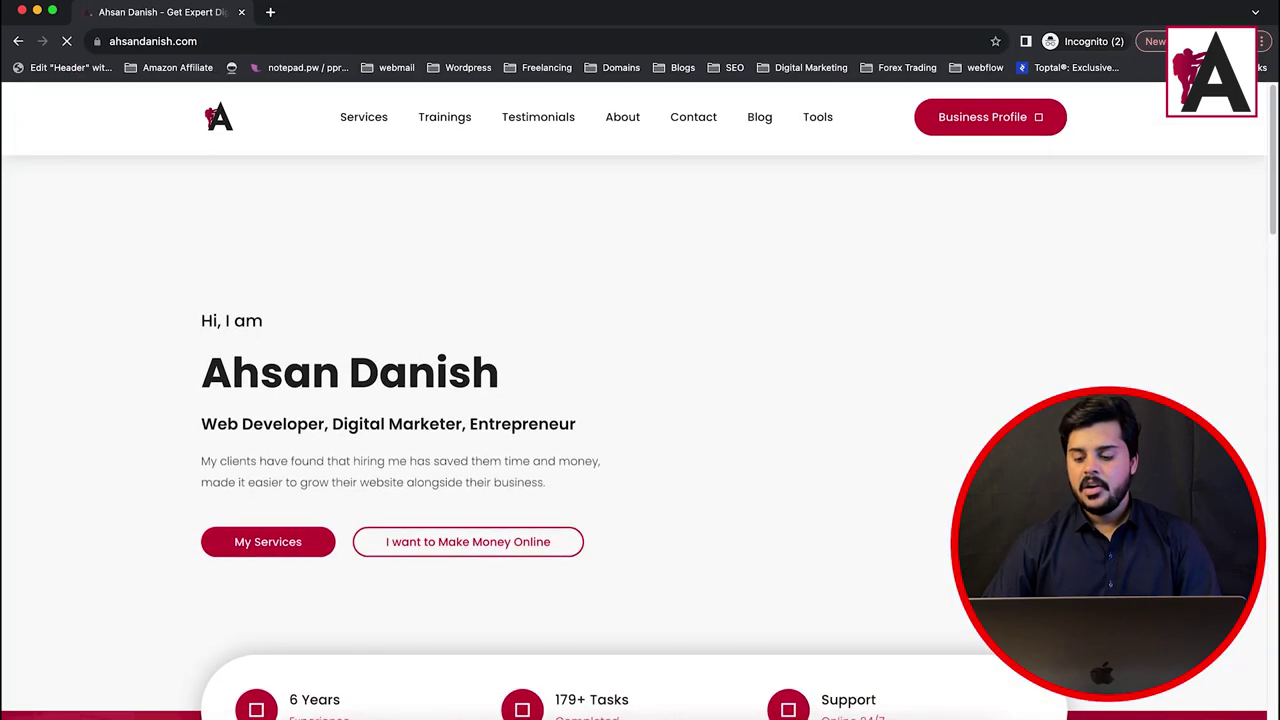
# Expand the floating chat widget, test its WhatsApp channel and close the WhatsApp Web tab.
pyautogui.click(1227, 693)
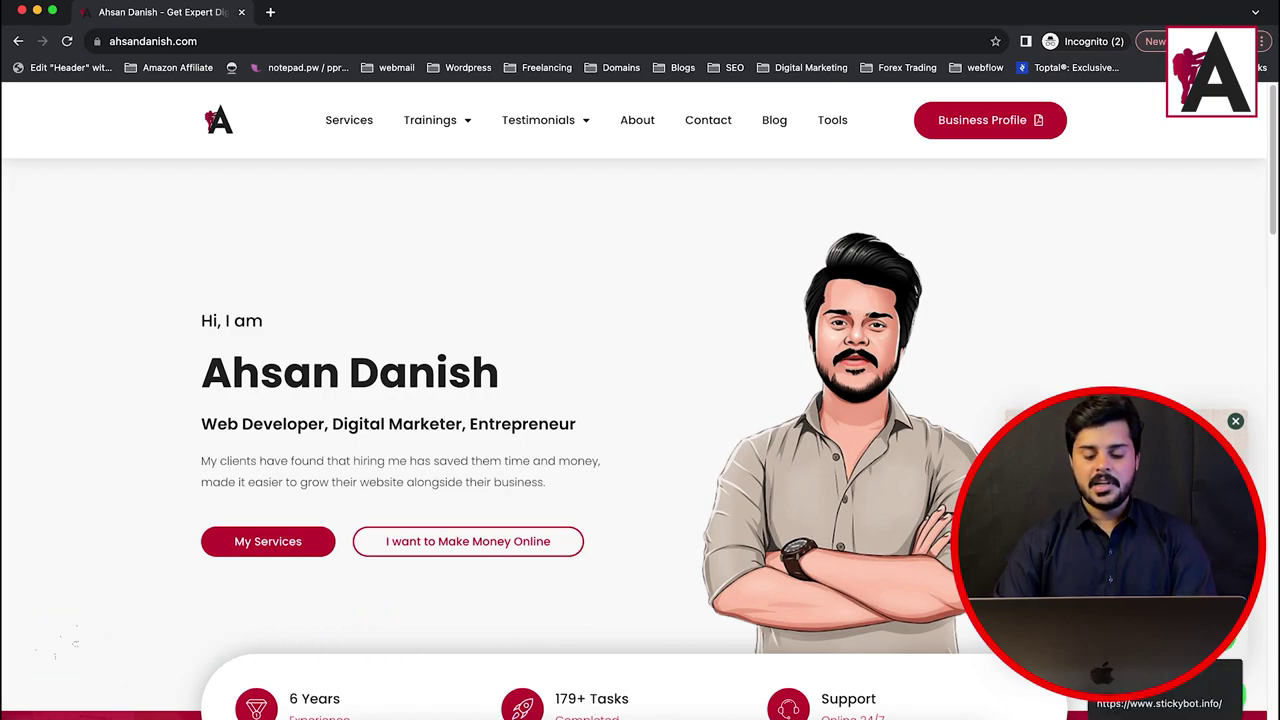
pyautogui.click(1240, 641)
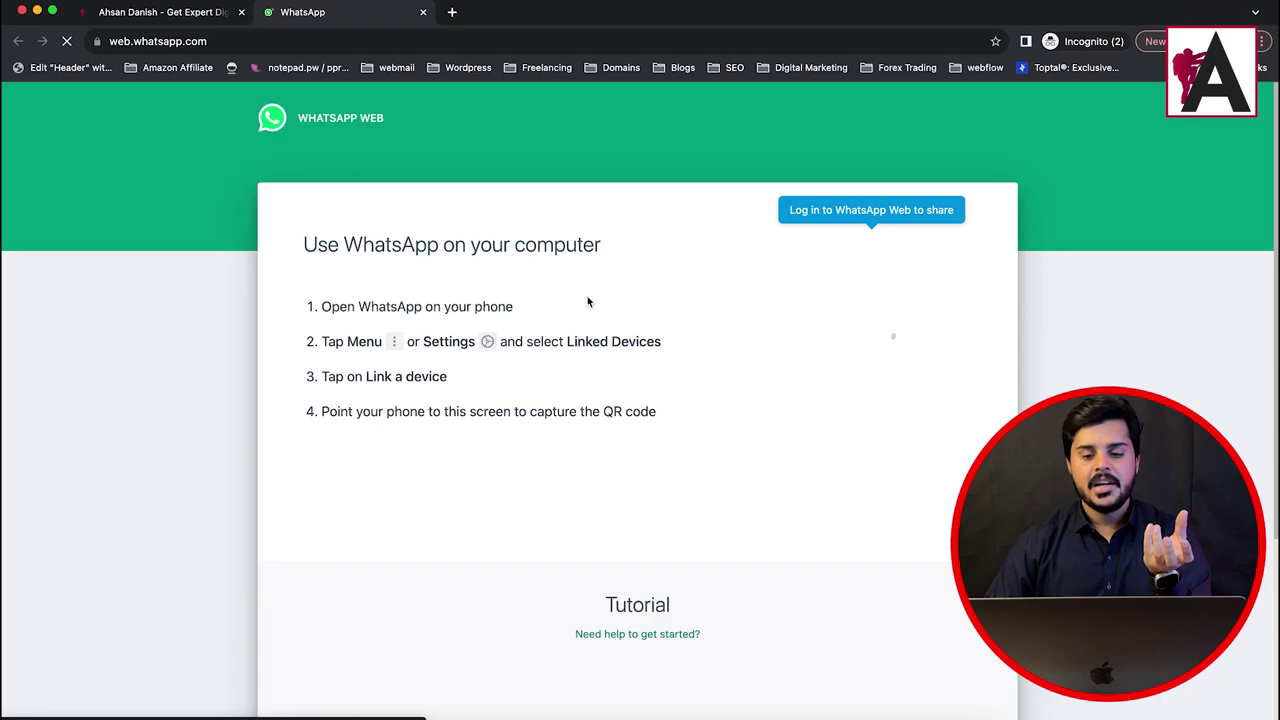
pyautogui.click(421, 16)
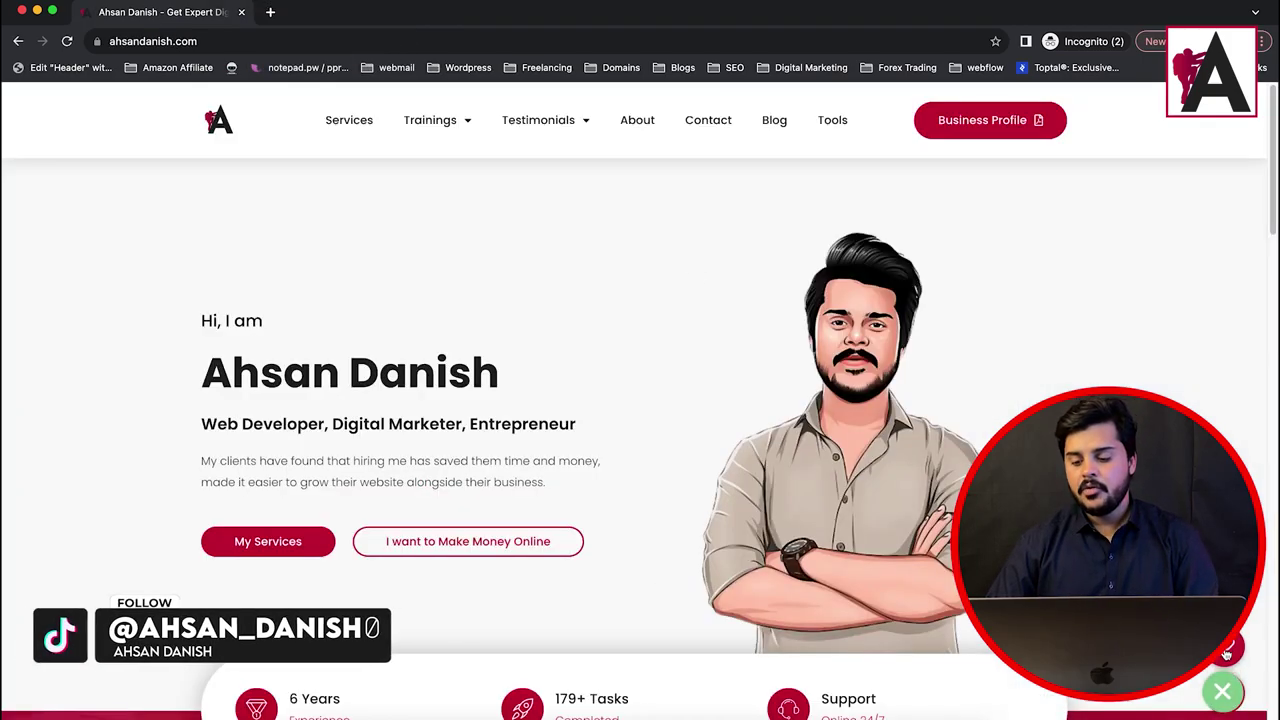
# Test the widget's custom link by looking through the Linktree page, close that tab and collapse the widget.
pyautogui.click(1226, 650)
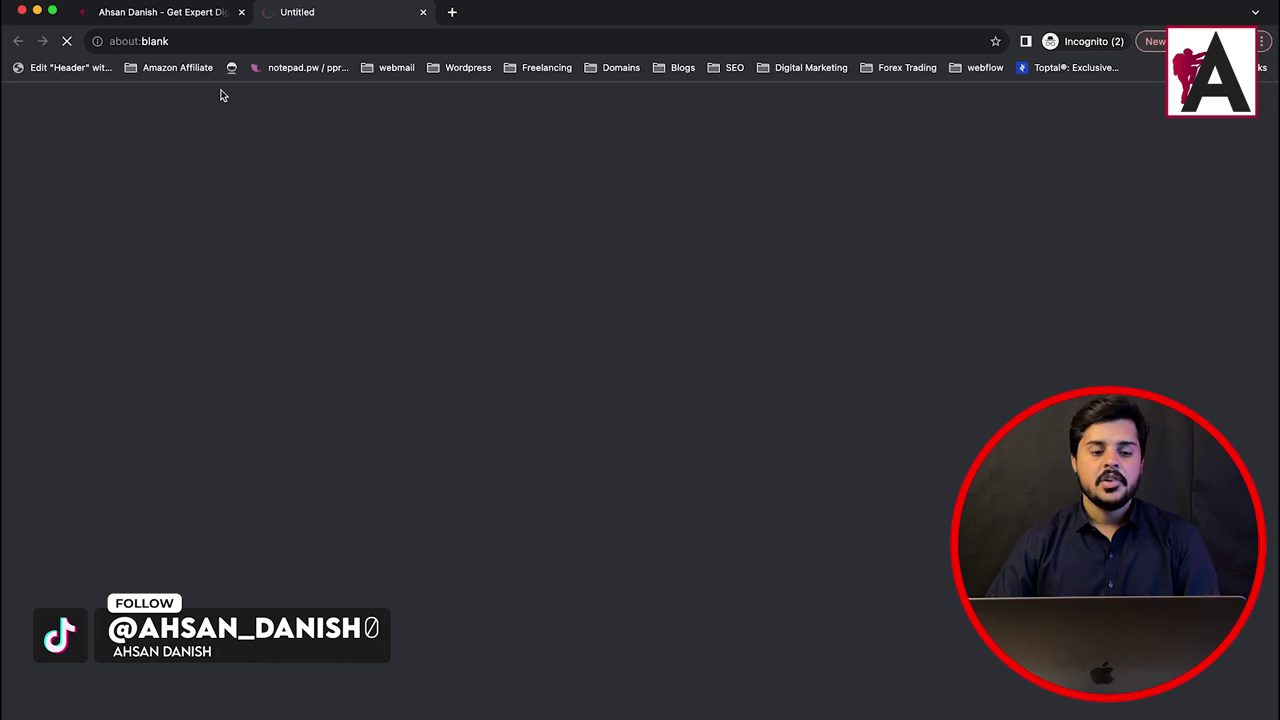
pyautogui.click(130, 43)
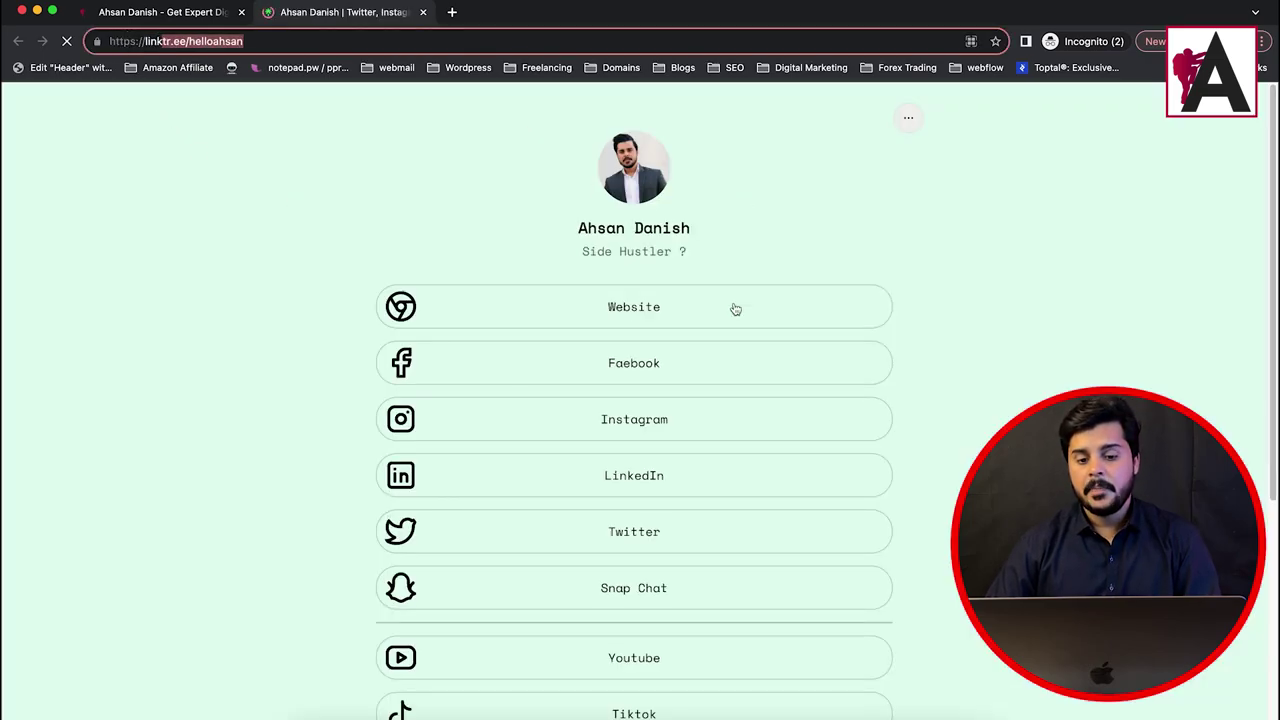
pyautogui.scroll(-5, 620, 463)
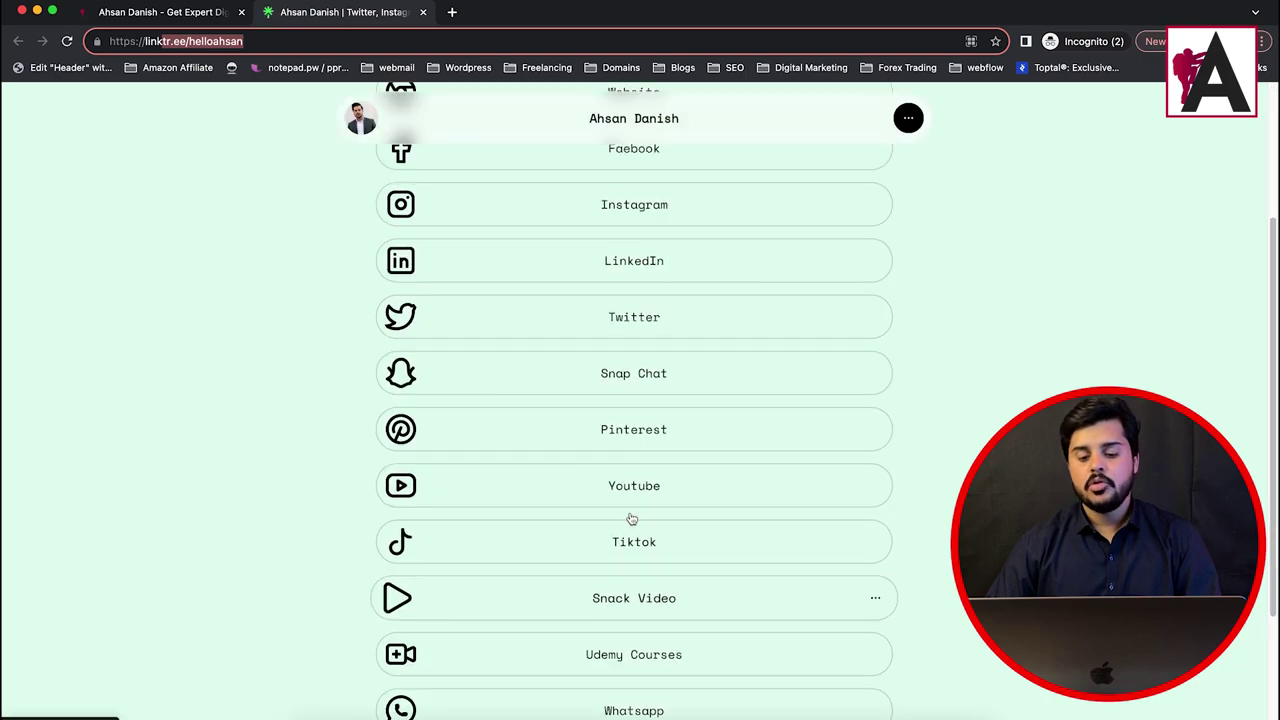
pyautogui.scroll(-3, 606, 549)
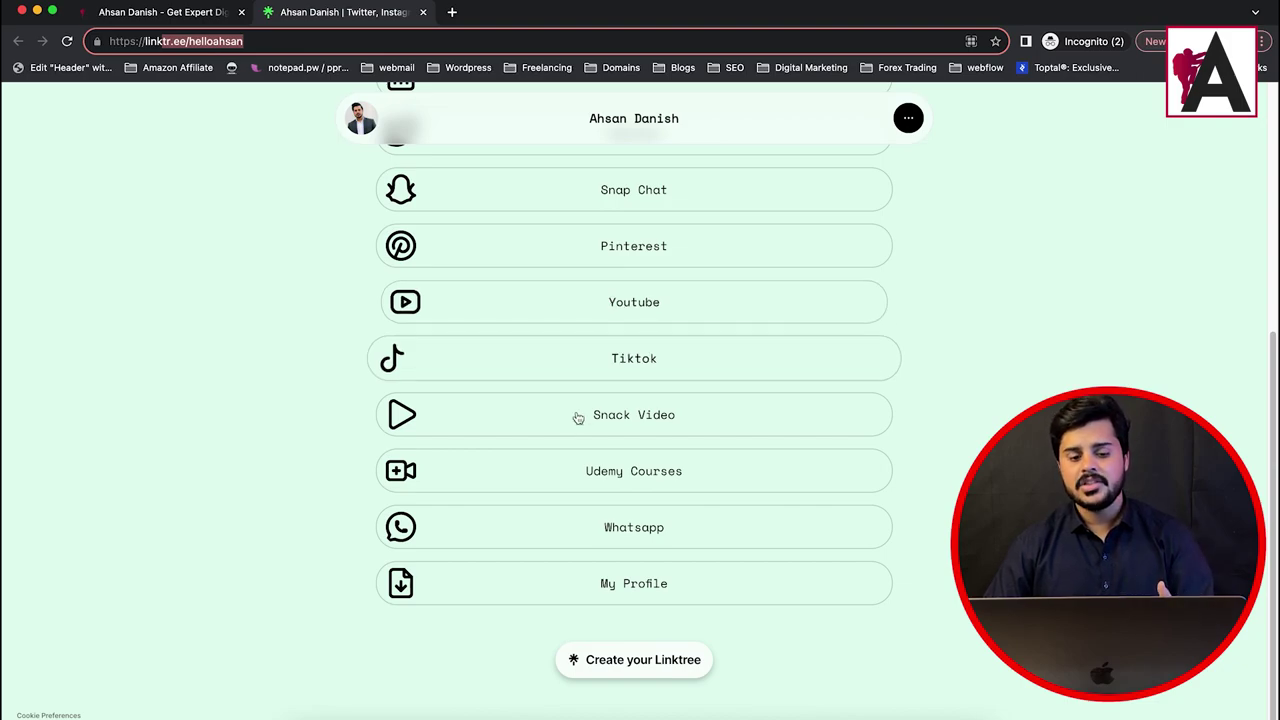
pyautogui.scroll(4, 590, 400)
pyautogui.scroll(2, 465, 211)
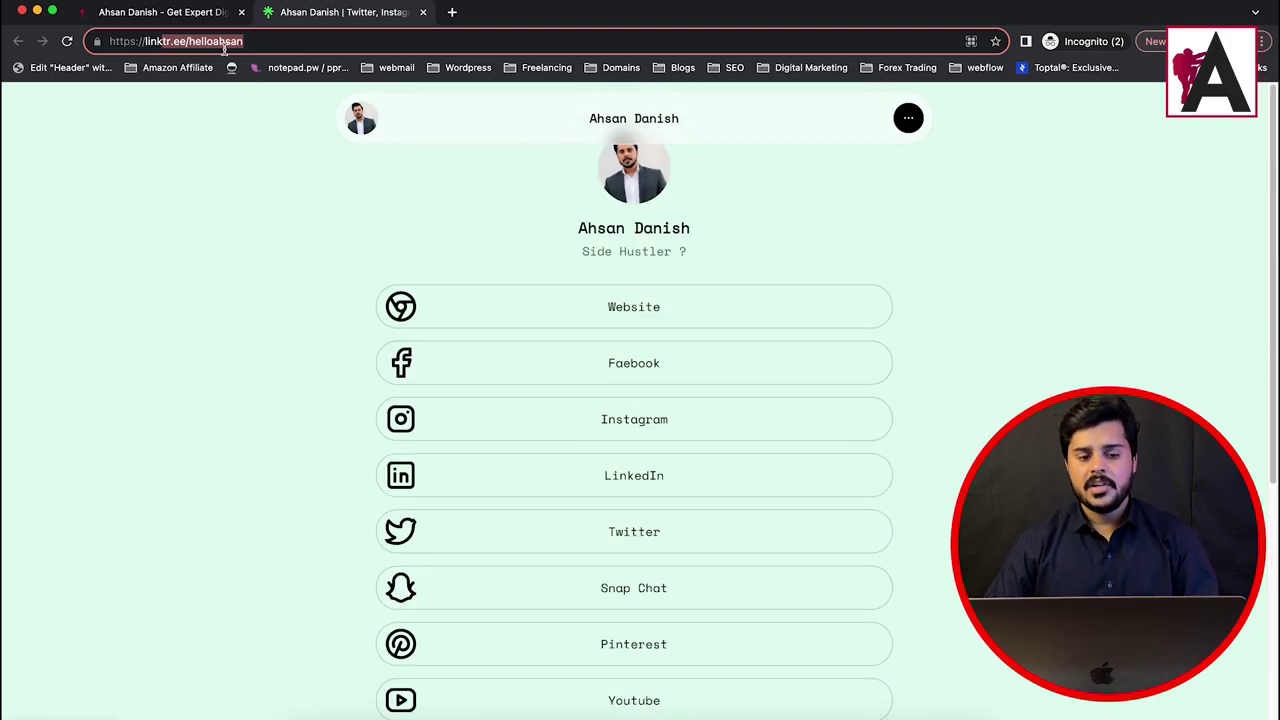
pyautogui.click(222, 41)
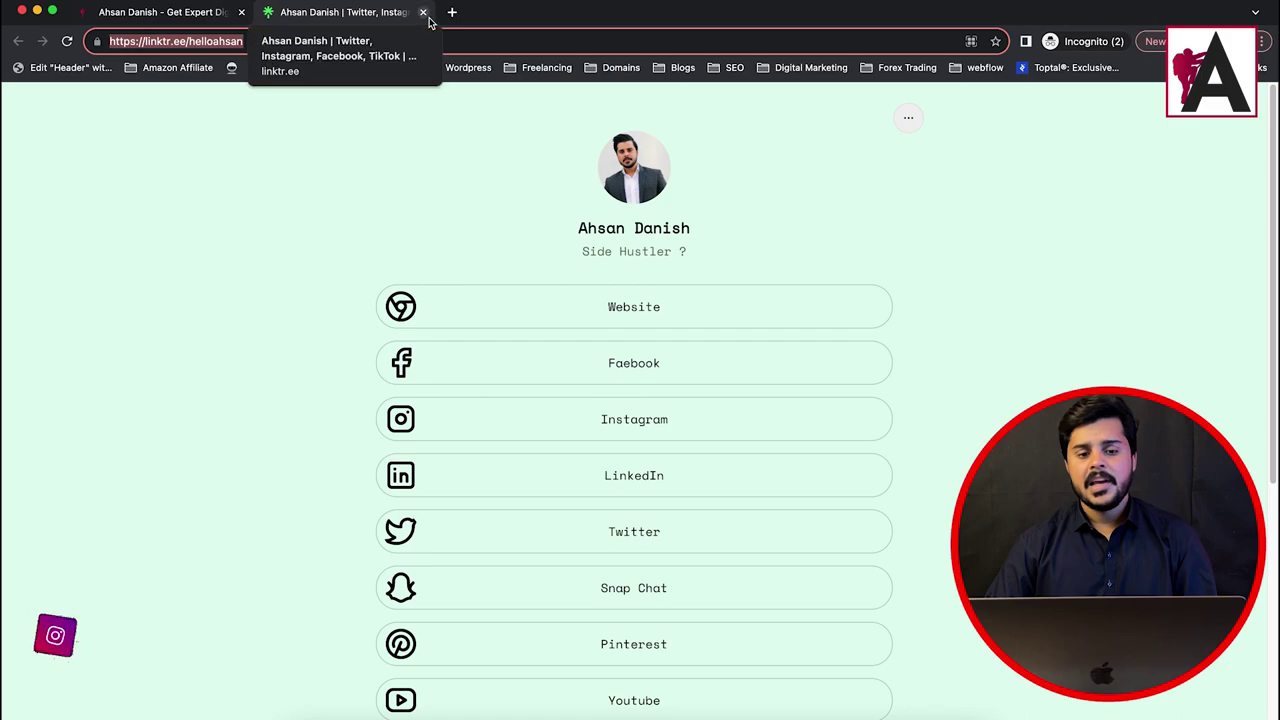
pyautogui.press('super+w')
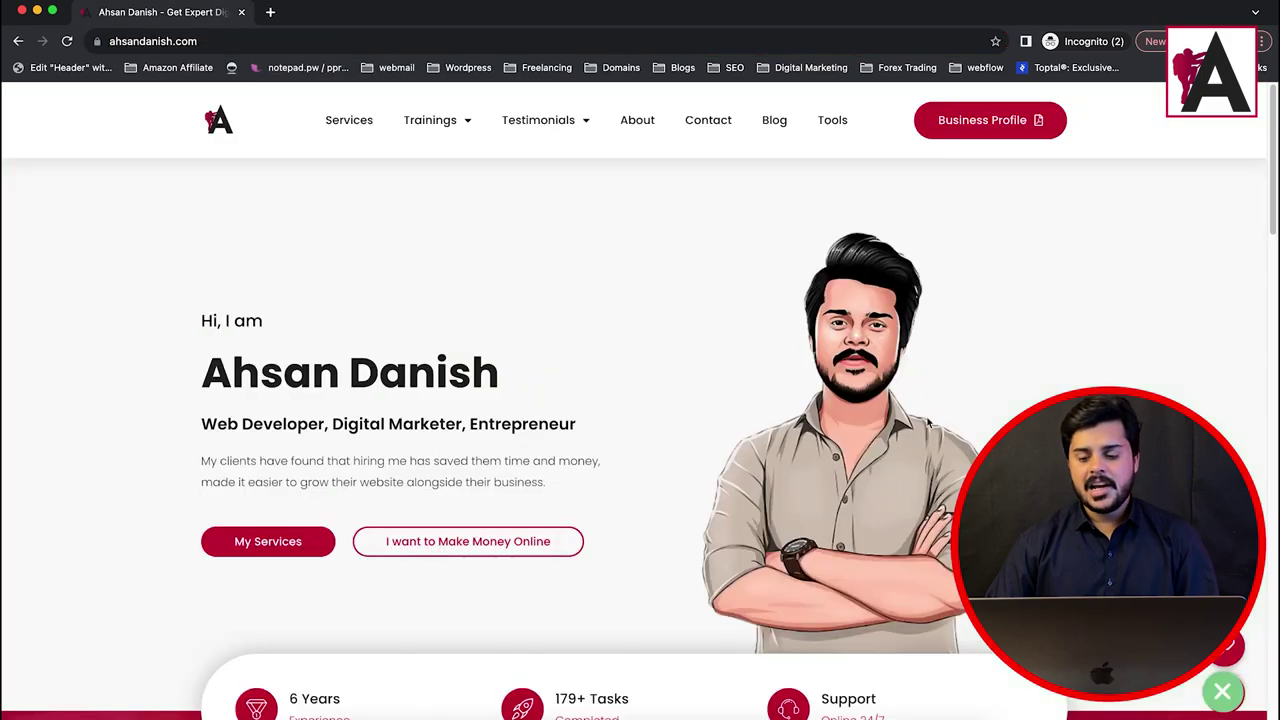
pyautogui.click(1219, 692)
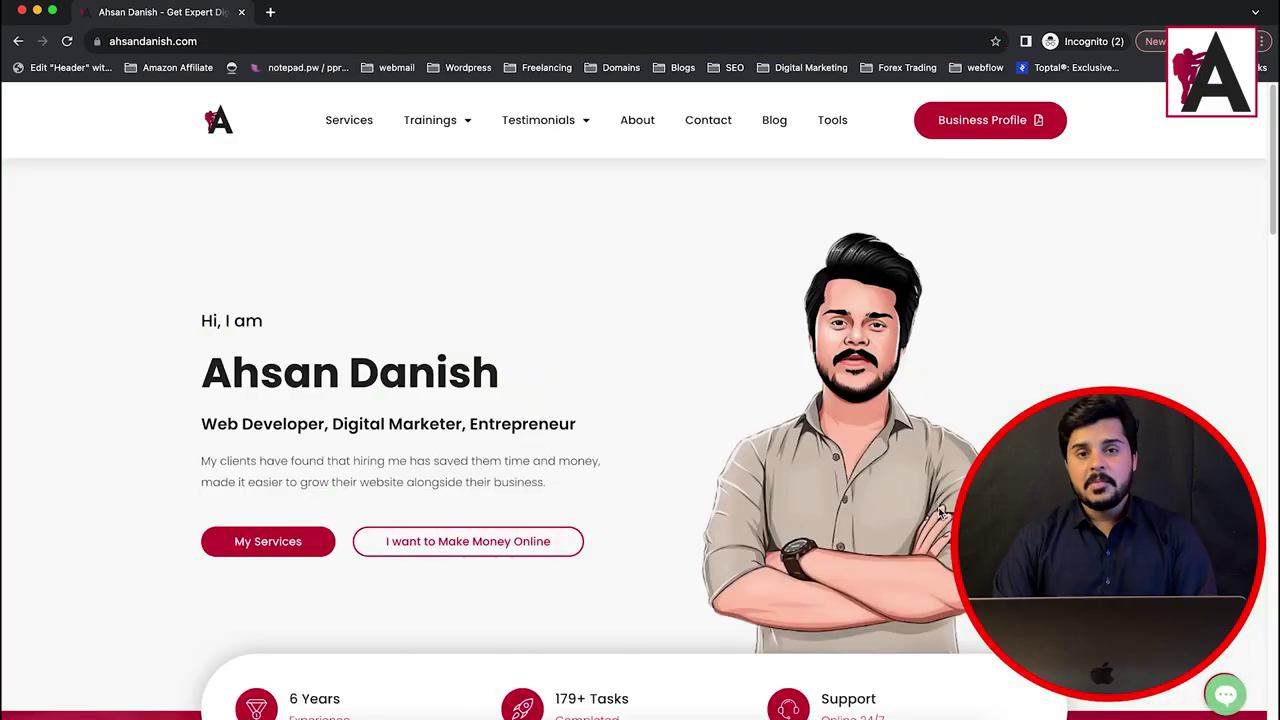